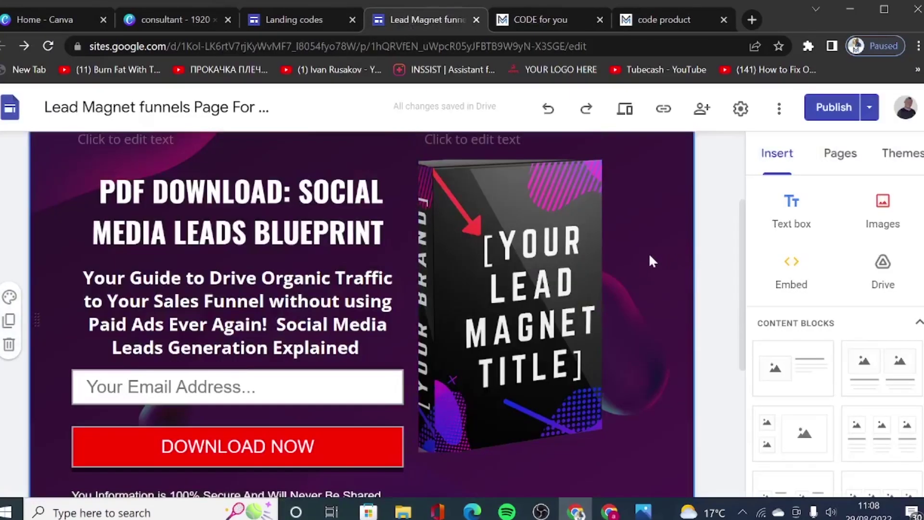
Step: Switch to the 'CODE for you' page with the contact form code samples
left_click(546, 25)
Step: Scroll through the code samples, then go back to the Lead Magnet funnels editor
scroll(852, 365, "down", 7)
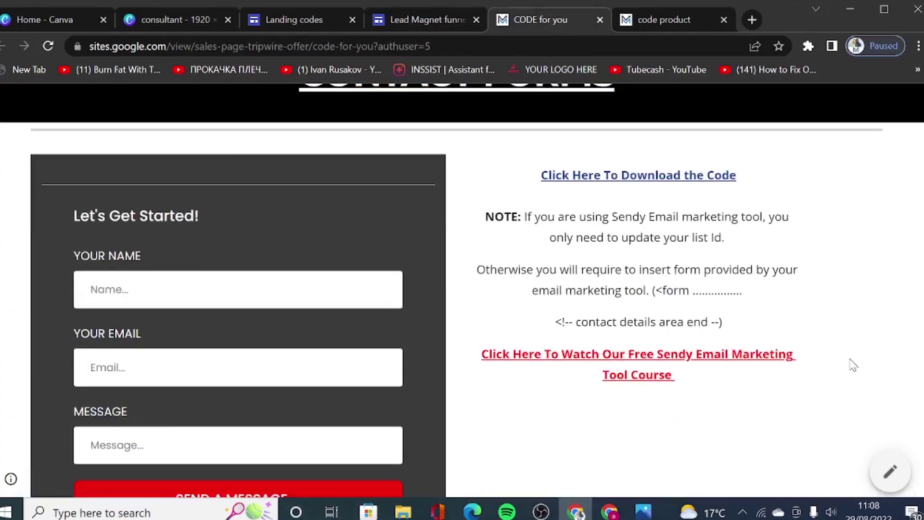
scroll(852, 366, "down", 4)
scroll(850, 365, "up", 10)
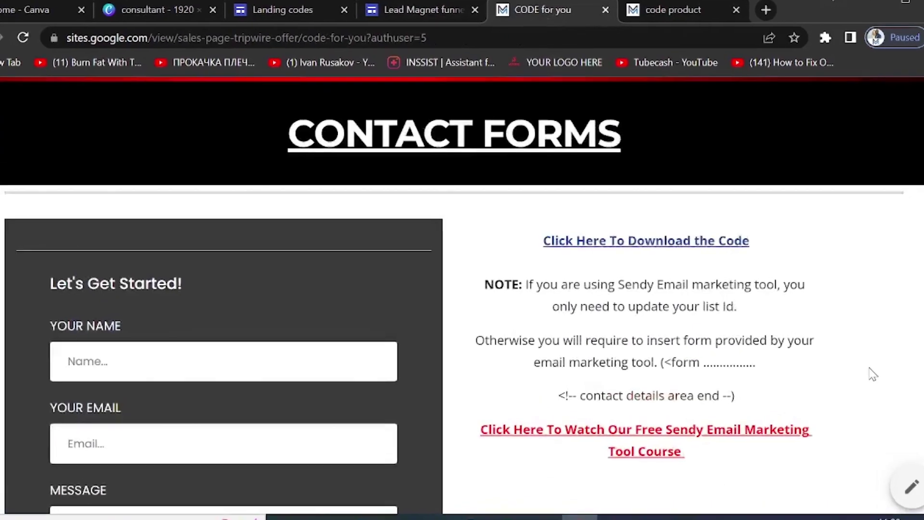
scroll(871, 373, "down", 10)
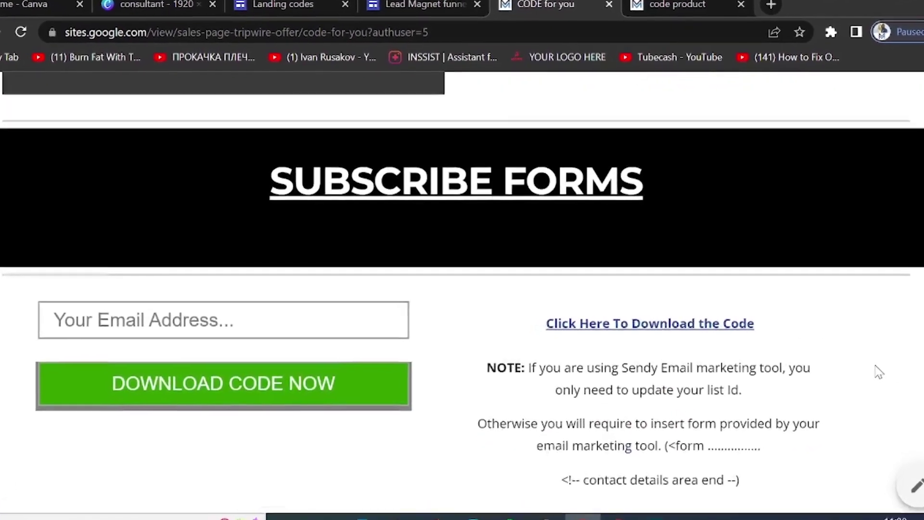
scroll(879, 371, "down", 10)
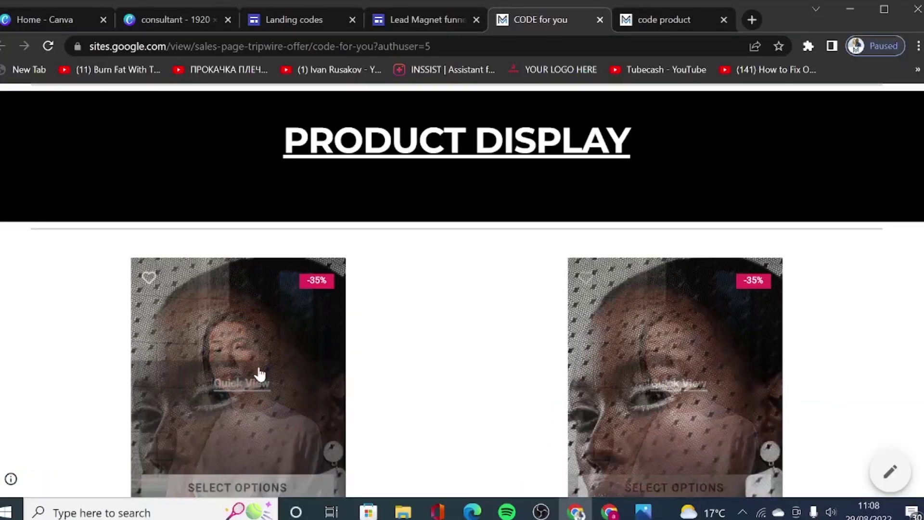
scroll(259, 374, "down", 10)
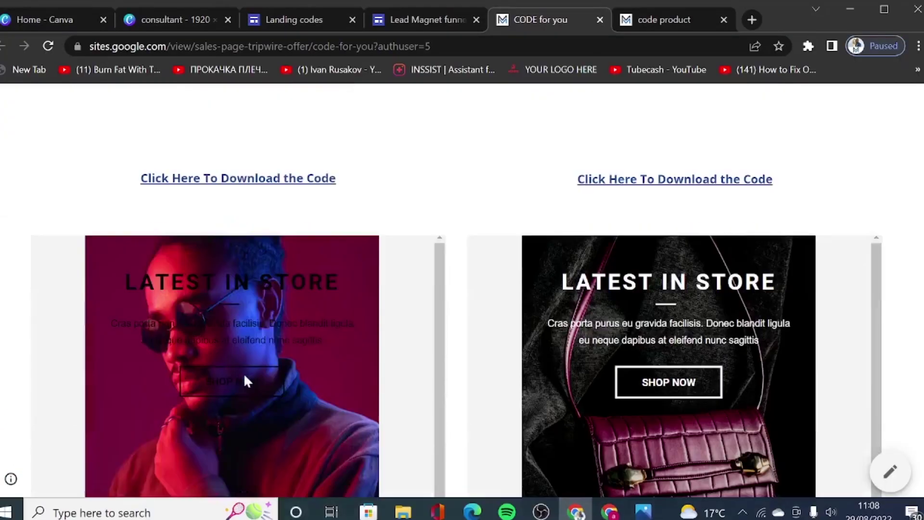
scroll(612, 359, "down", 10)
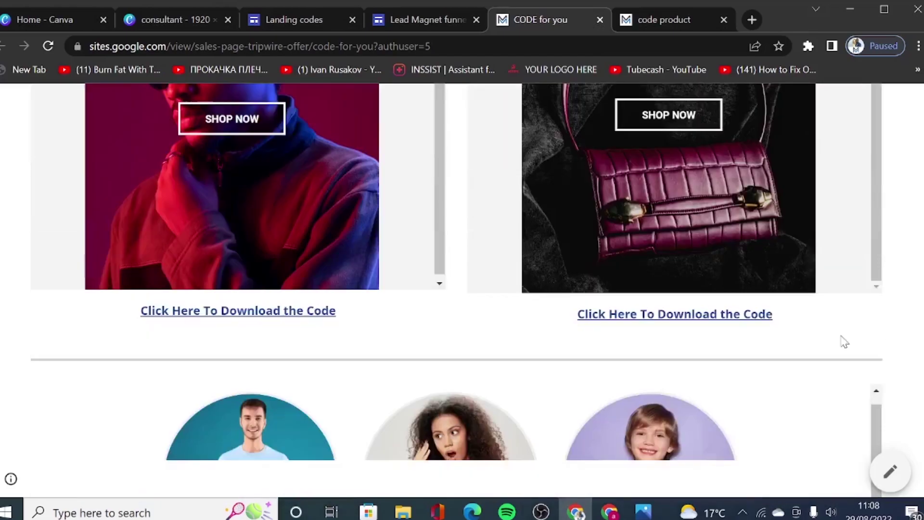
scroll(678, 363, "up", 4)
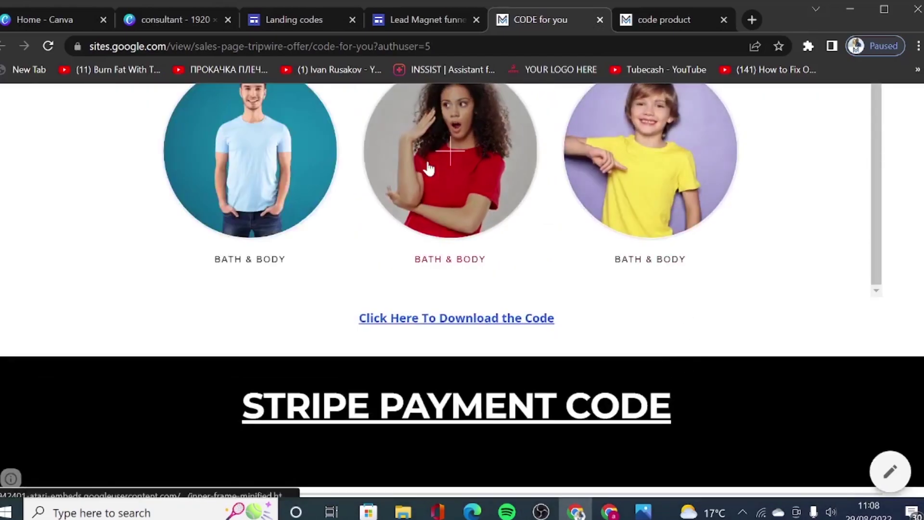
scroll(291, 246, "down", 7)
scroll(484, 343, "down", 10)
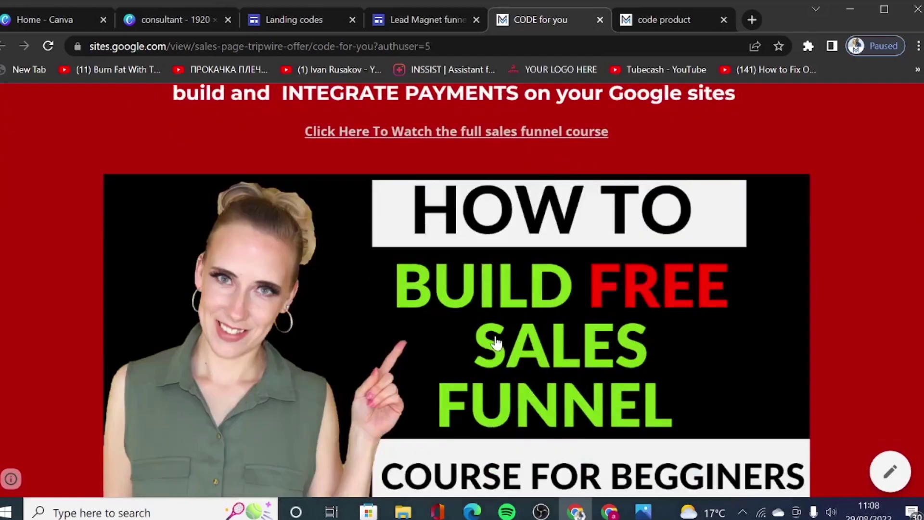
key("ctrl+shift+Tab")
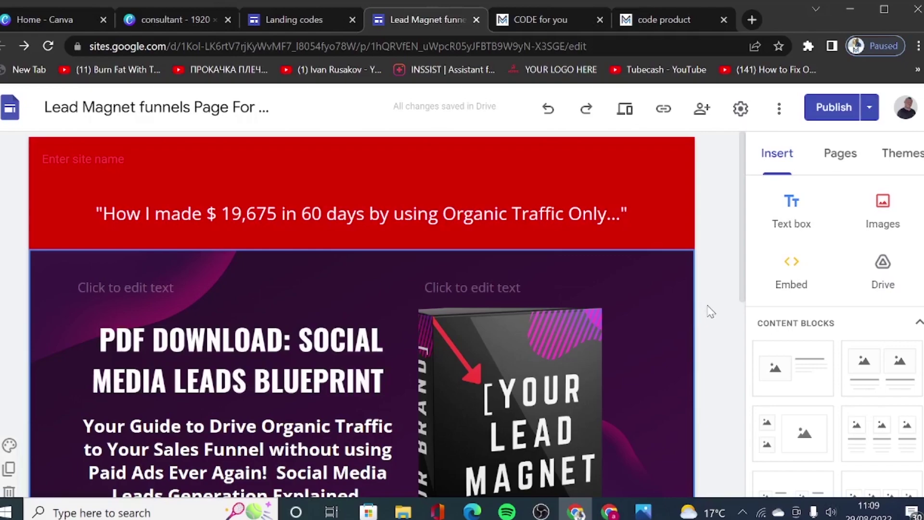
Step: Switch the site theme to Vision and choose its pink colour
left_click(901, 162)
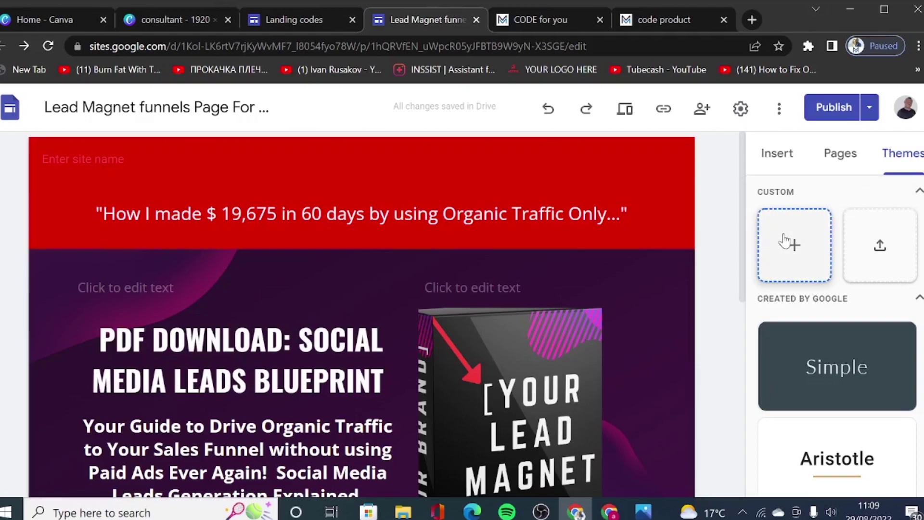
scroll(785, 240, "down", 3)
scroll(784, 238, "down", 3)
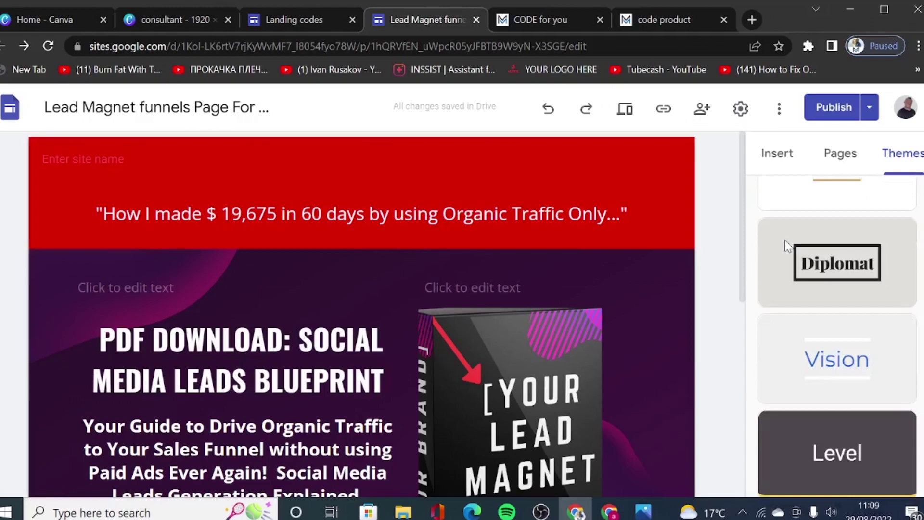
scroll(785, 247, "down", 4)
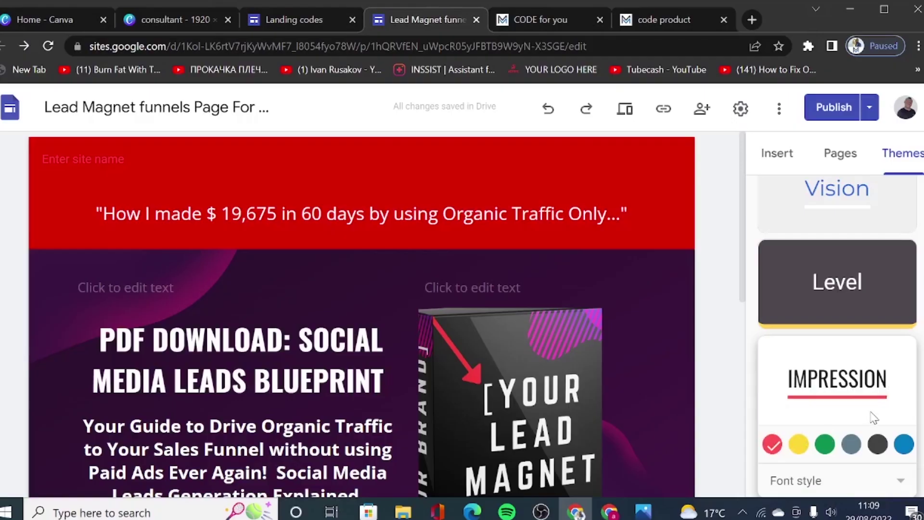
scroll(855, 407, "up", 2)
left_click(841, 277)
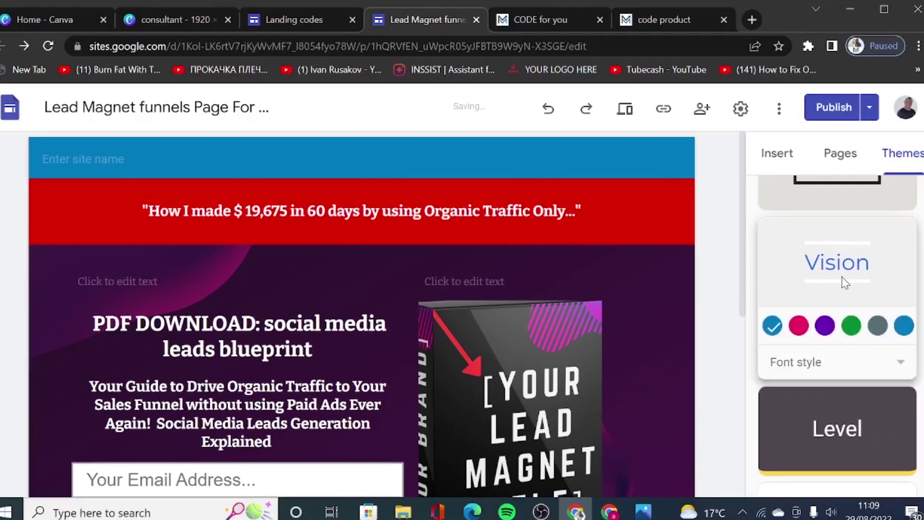
scroll(842, 276, "down", 2)
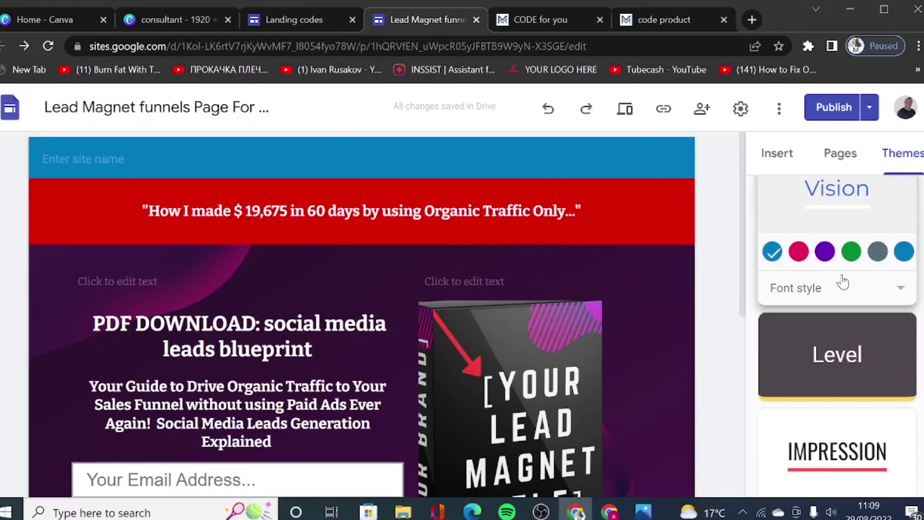
left_click(807, 258)
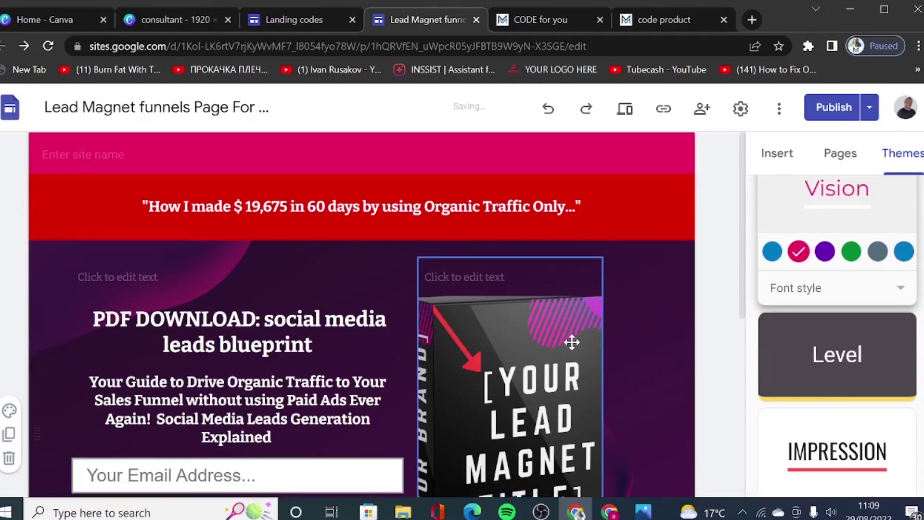
scroll(628, 350, "down", 3)
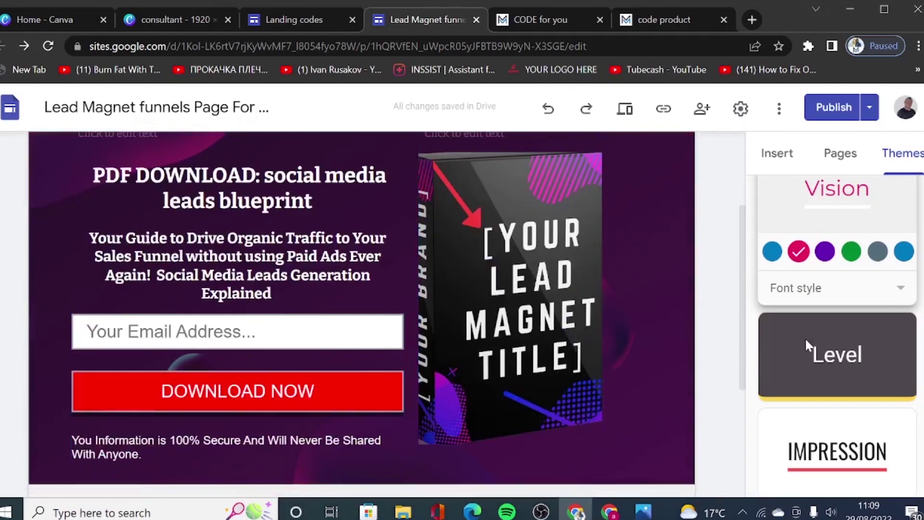
scroll(807, 344, "up", 6)
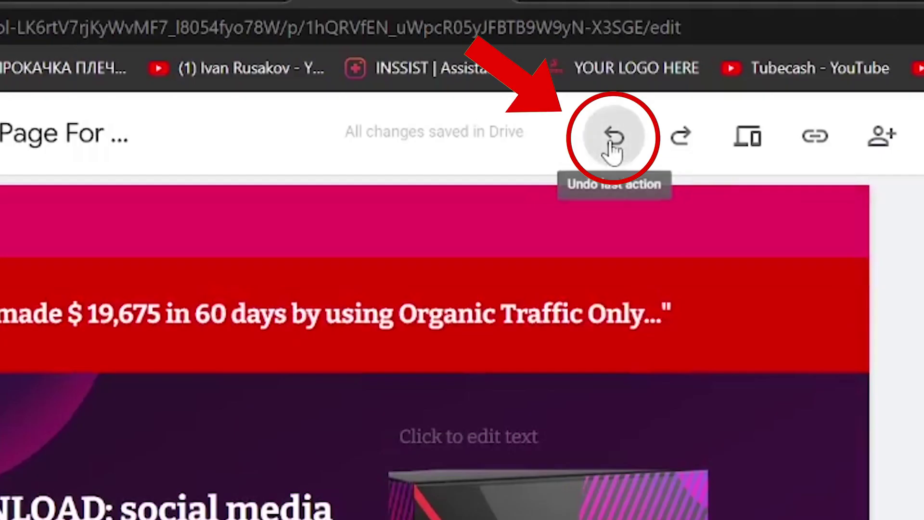
Step: Undo the Vision theme to restore the red Impression theme, checking Impression's font style options
left_click(549, 109)
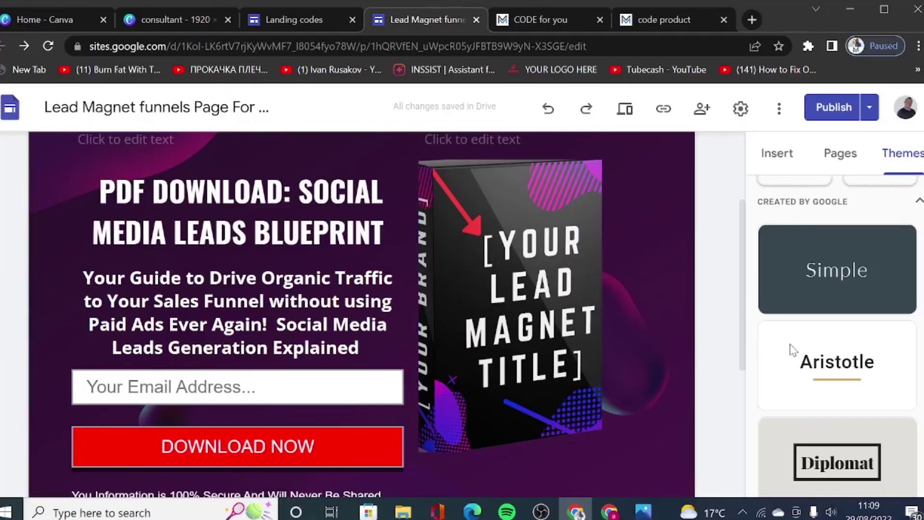
scroll(766, 348, "down", 8)
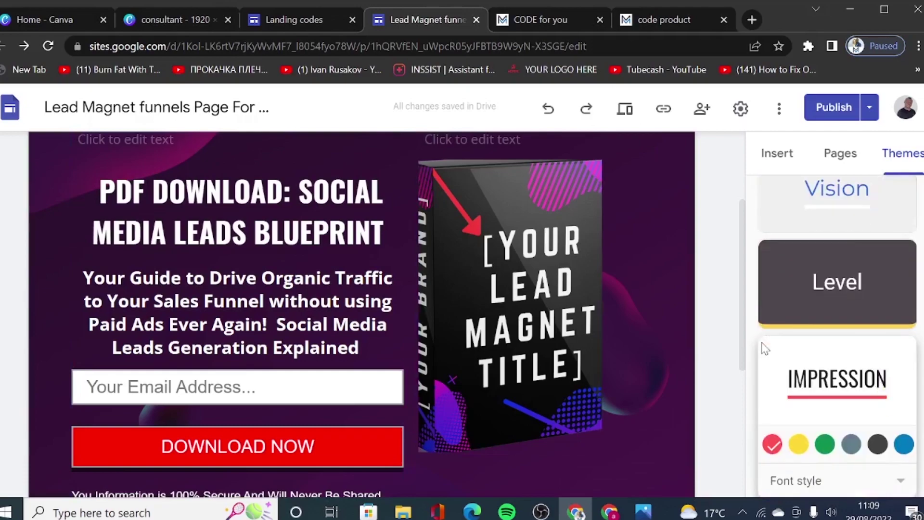
scroll(790, 327, "up", 10)
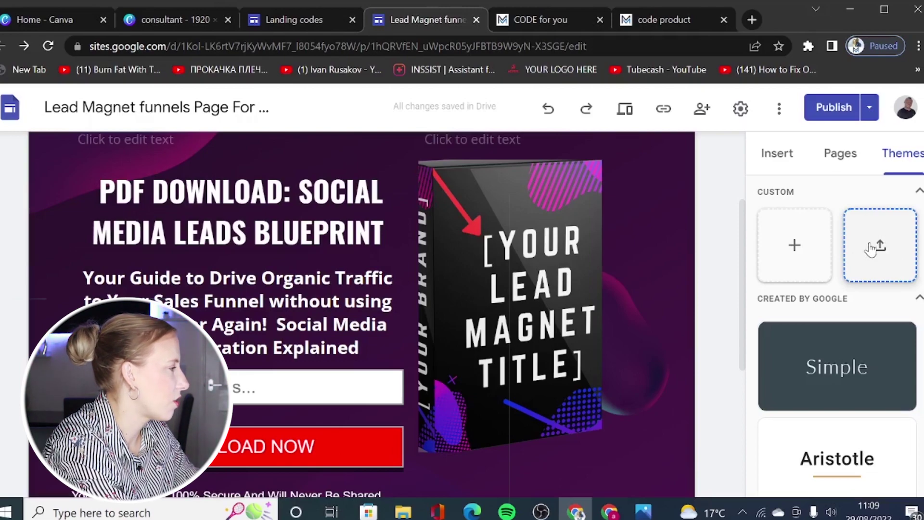
scroll(870, 248, "down", 10)
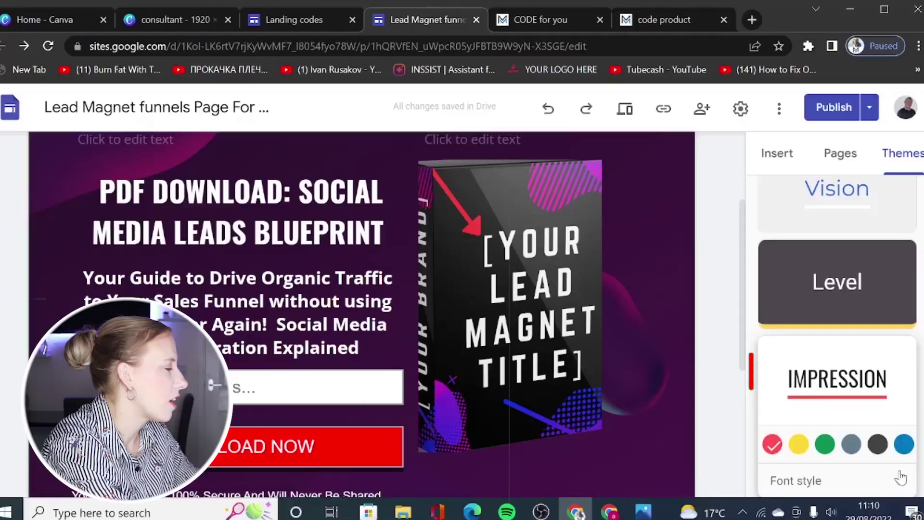
left_click(805, 488)
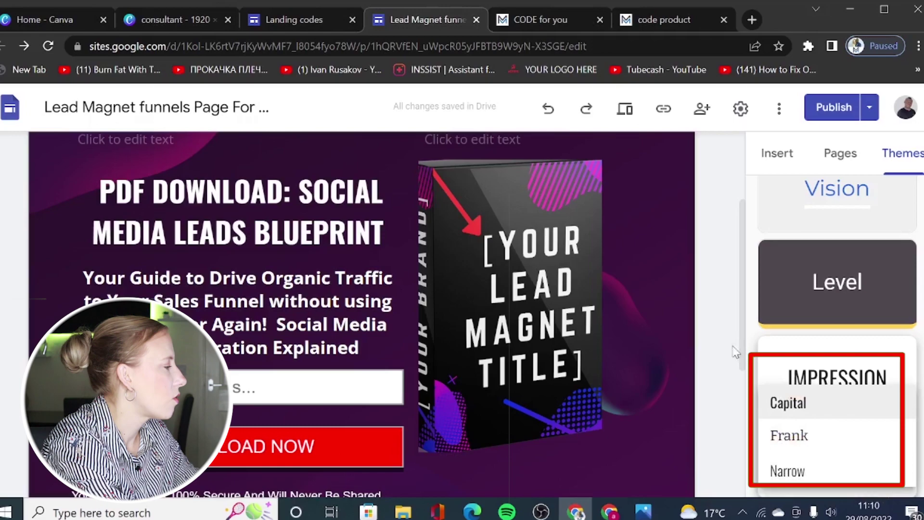
left_click(916, 342)
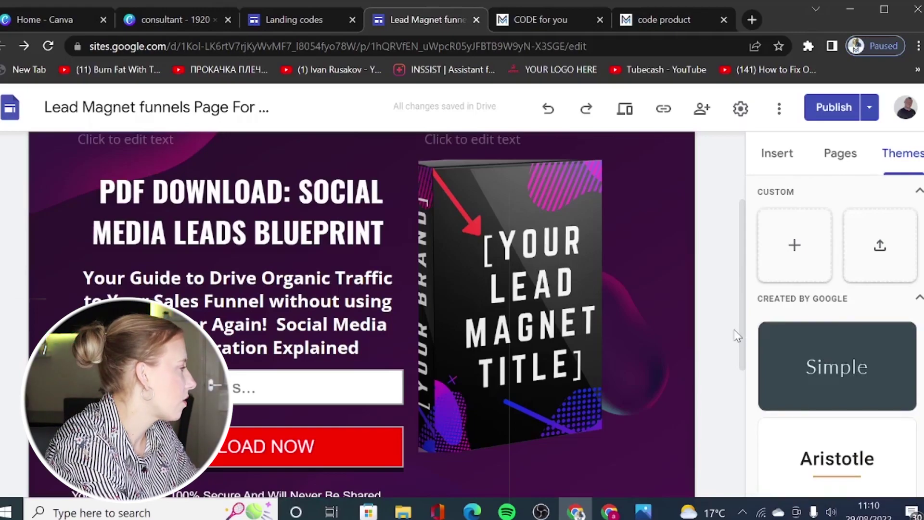
scroll(737, 332, "up", 3)
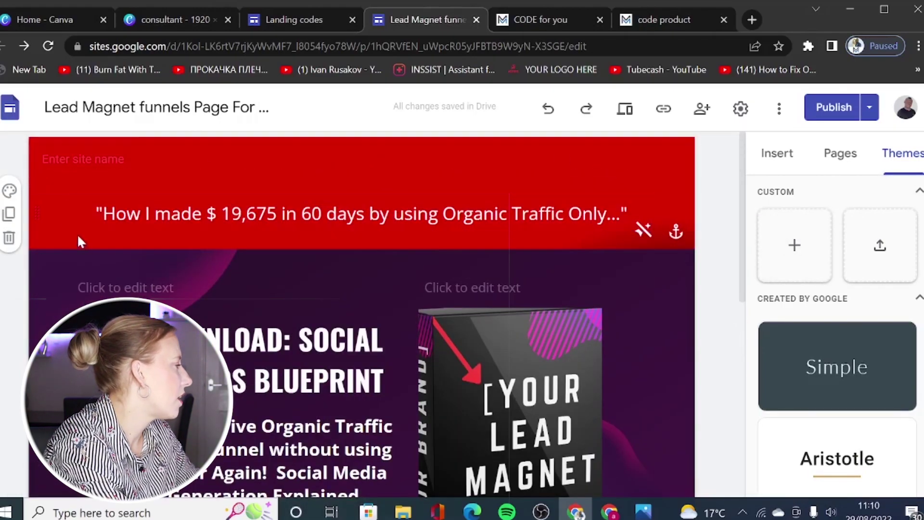
Step: Add a header text box with the organic-traffic quote pasted twice, then bring up the header's colour options
double_click(60, 223)
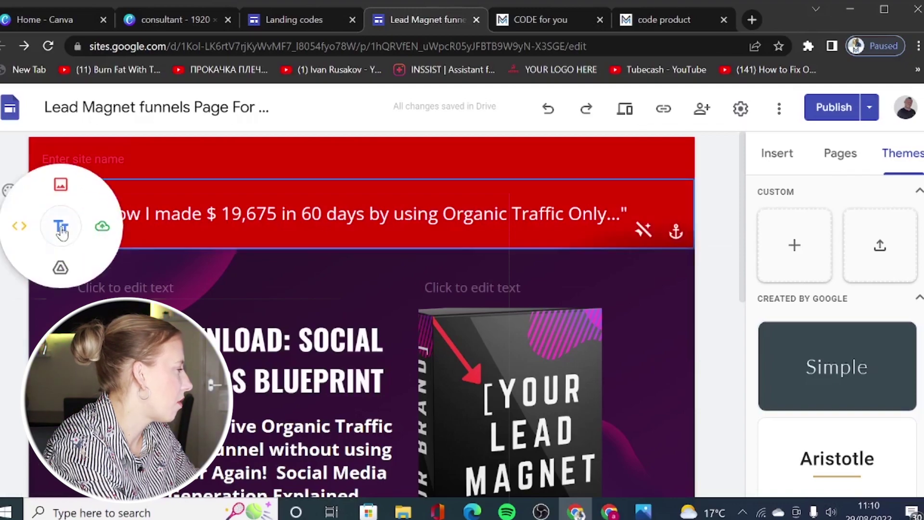
left_click(60, 226)
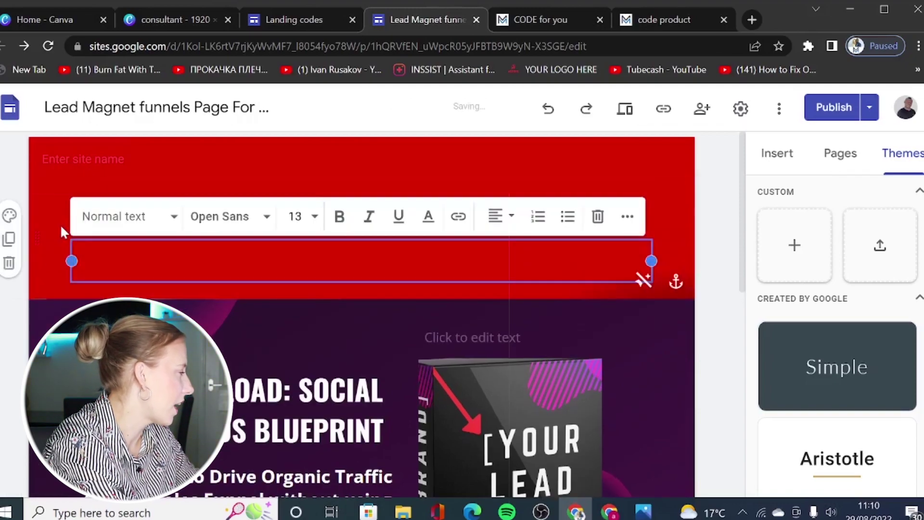
type("\"How I made $ 19,675 in 60 days by using Organic Traffic Only...\"")
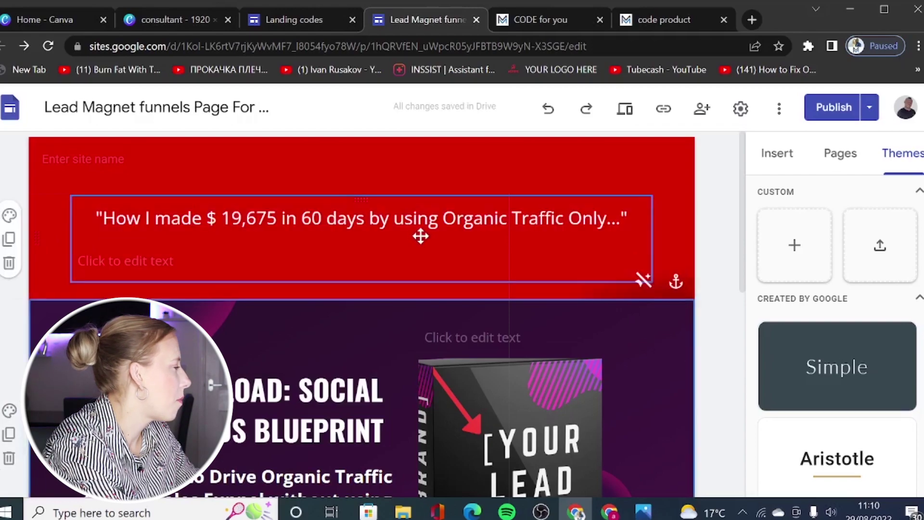
double_click(418, 218)
key("ctrl+a")
right_click(422, 229)
left_click(465, 301)
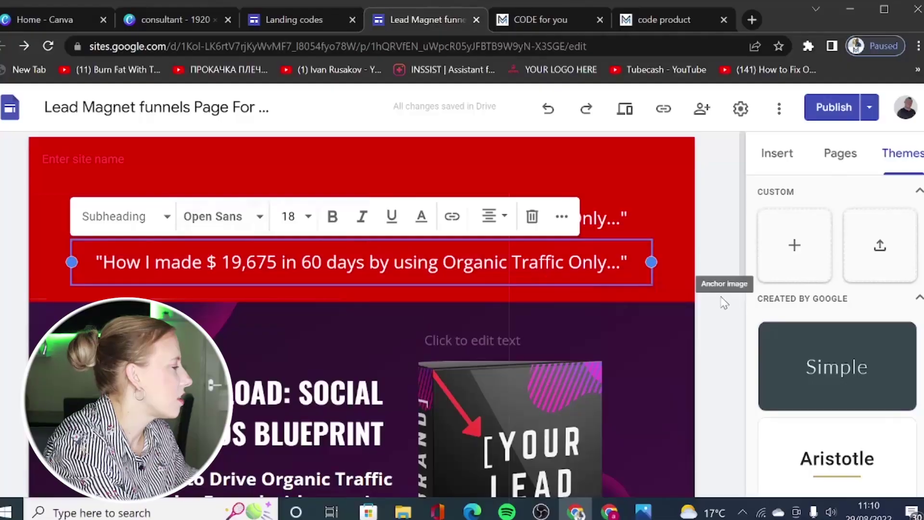
left_click(724, 303)
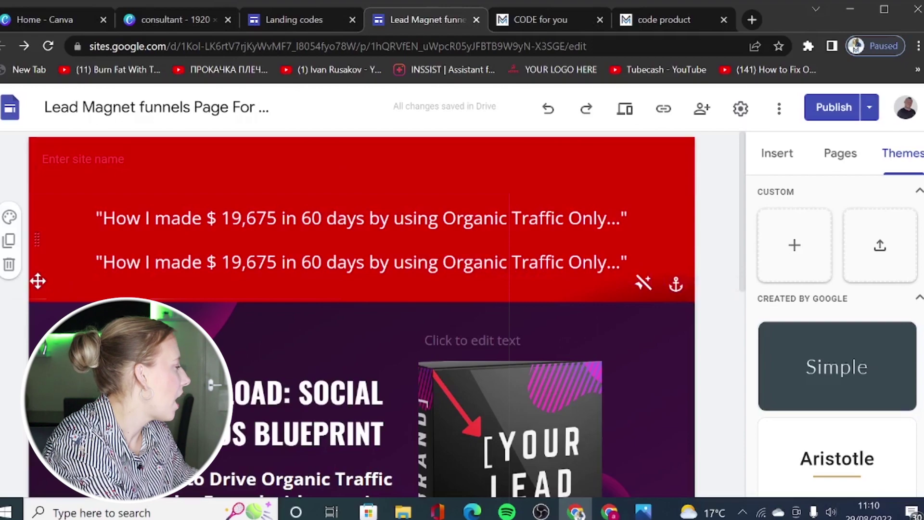
left_click(9, 219)
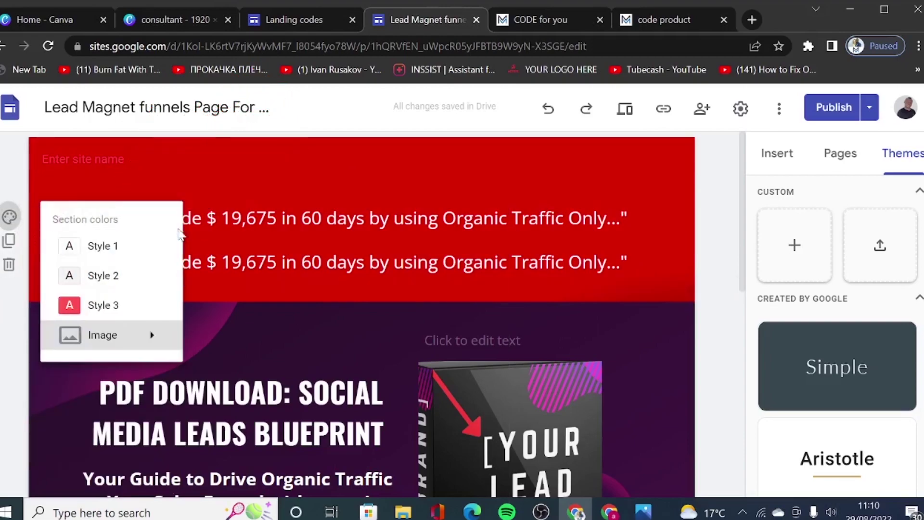
Step: Try the light grey, white-with-red-text and red-with-white-text header styles
left_click(133, 275)
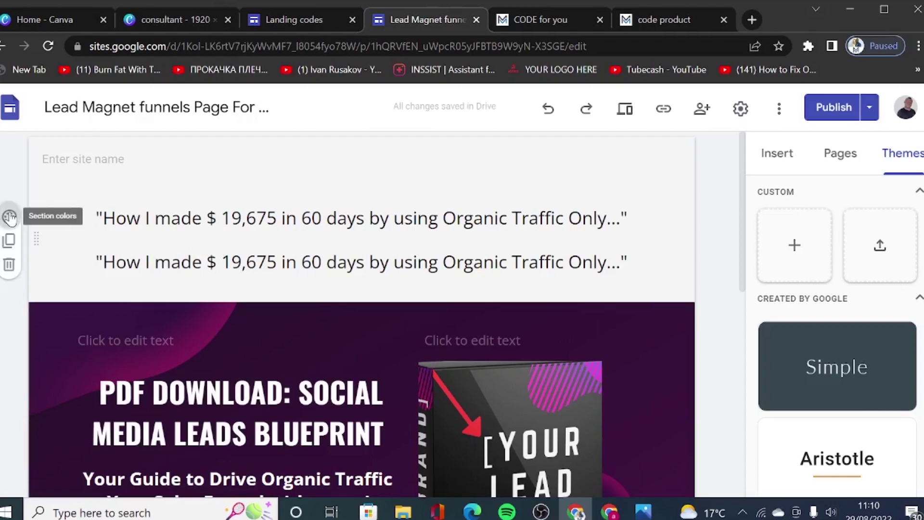
left_click(9, 216)
left_click(114, 246)
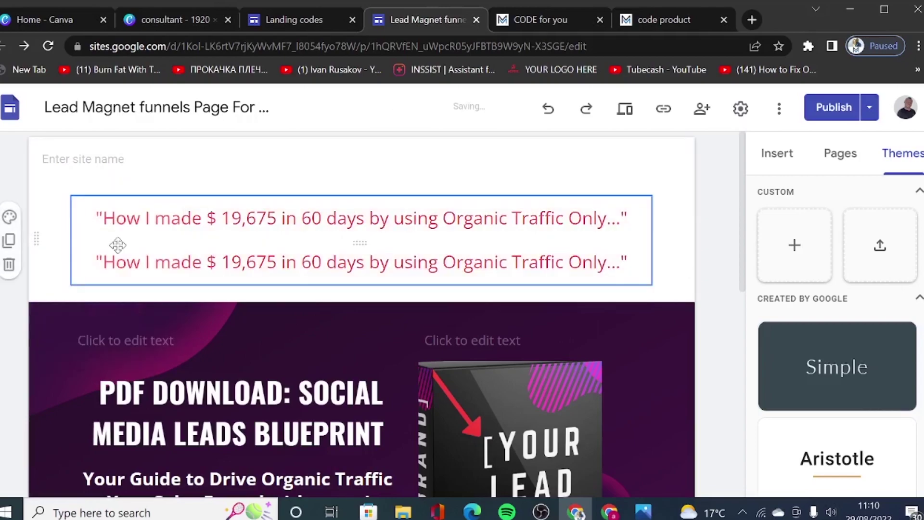
left_click(9, 216)
left_click(95, 305)
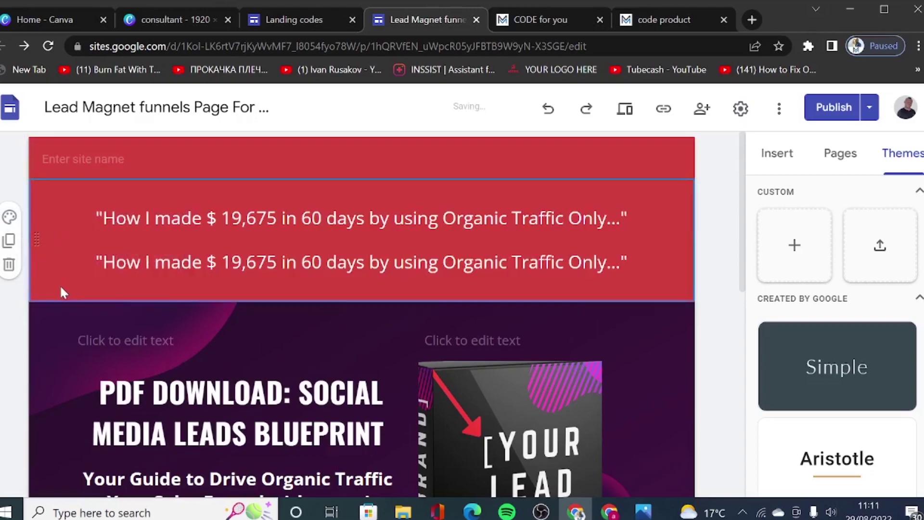
Step: Set a plain red web image, found by searching 'red', as the header background
left_click(10, 216)
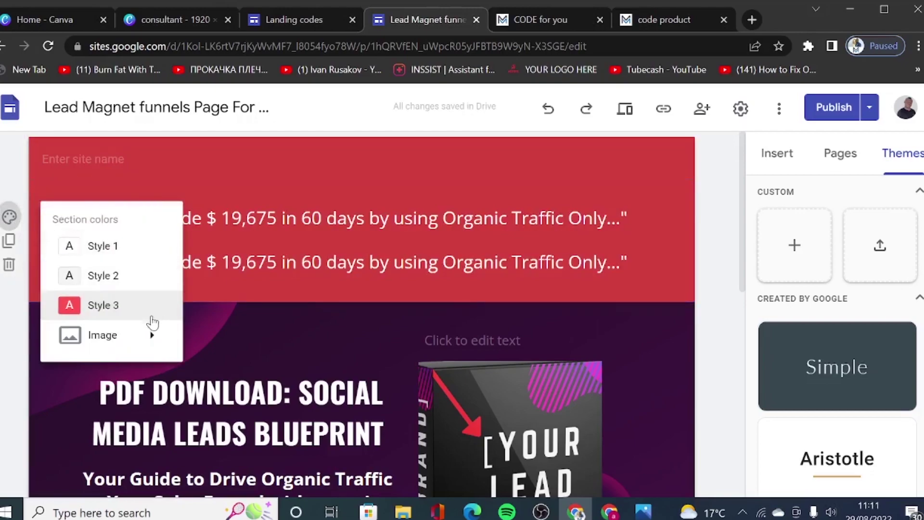
mouse_move(144, 336)
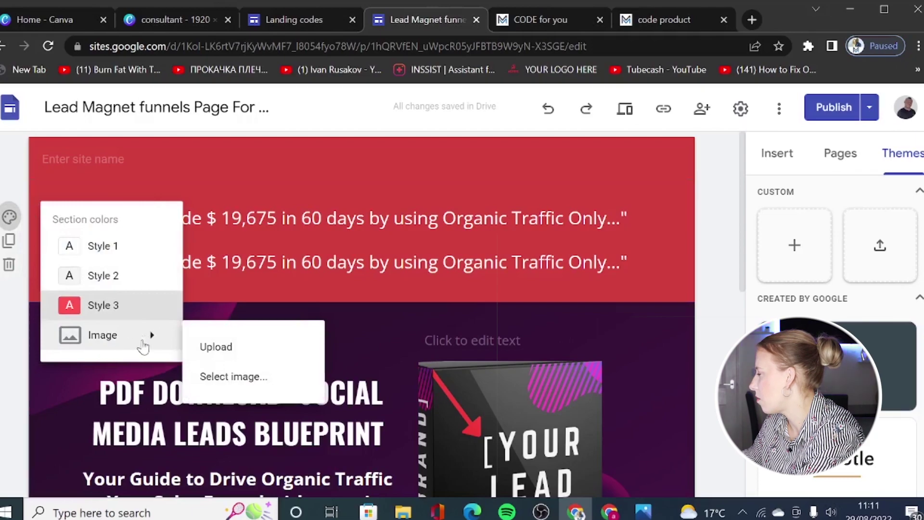
left_click(233, 375)
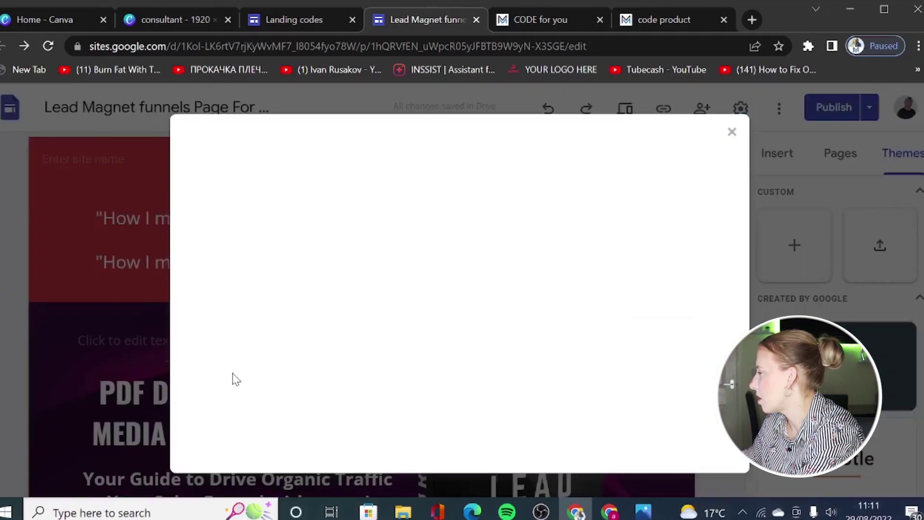
left_click(339, 182)
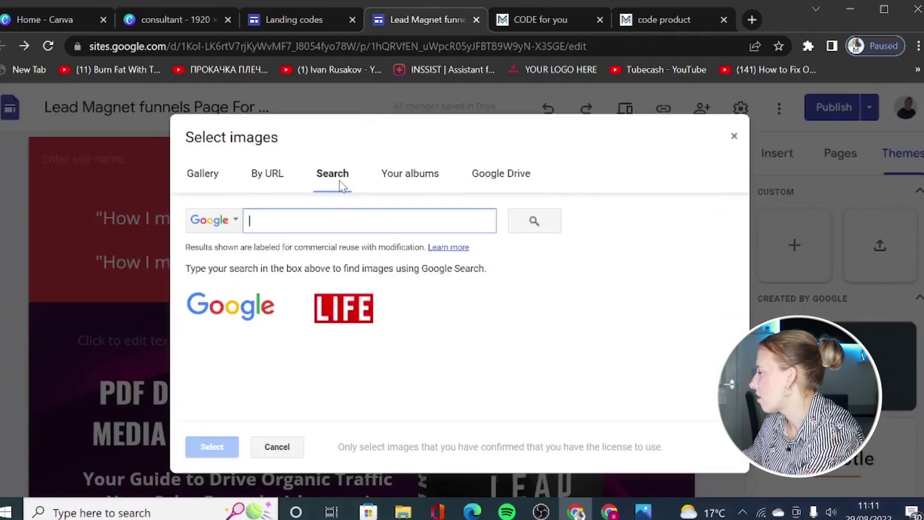
type("red")
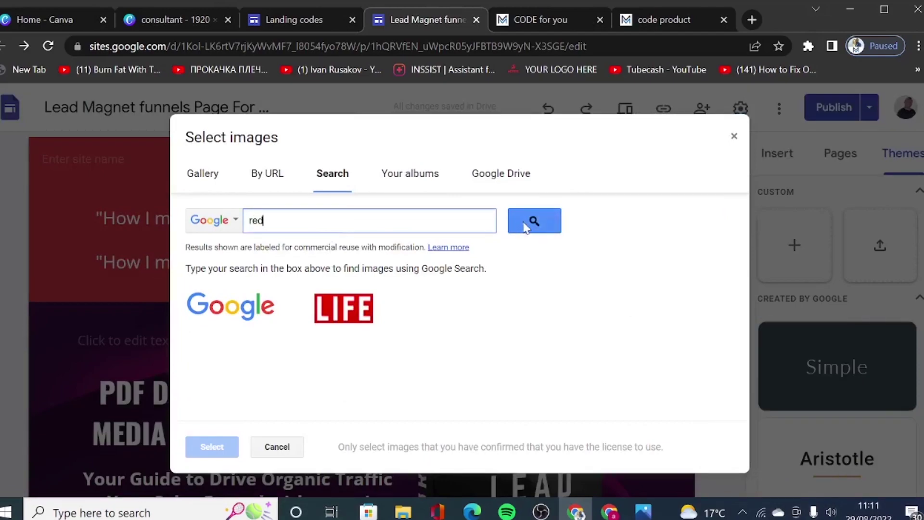
left_click(525, 226)
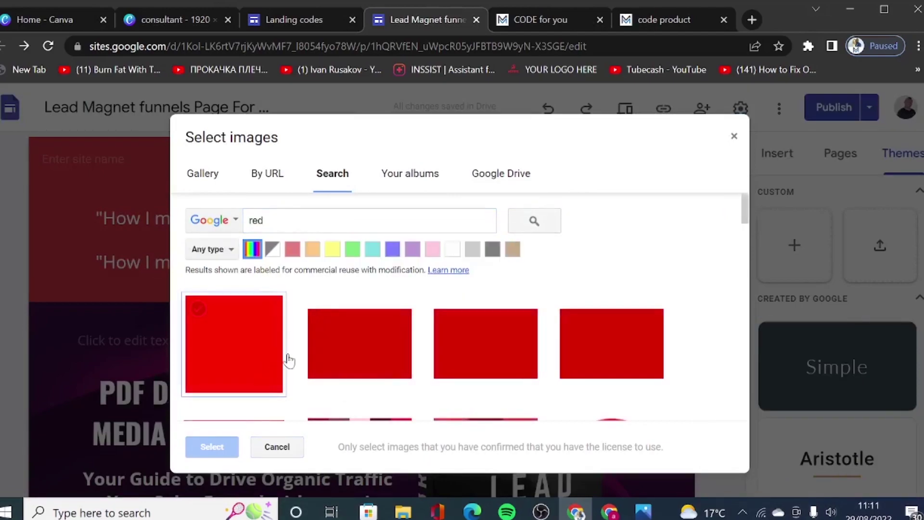
left_click(348, 341)
left_click(213, 453)
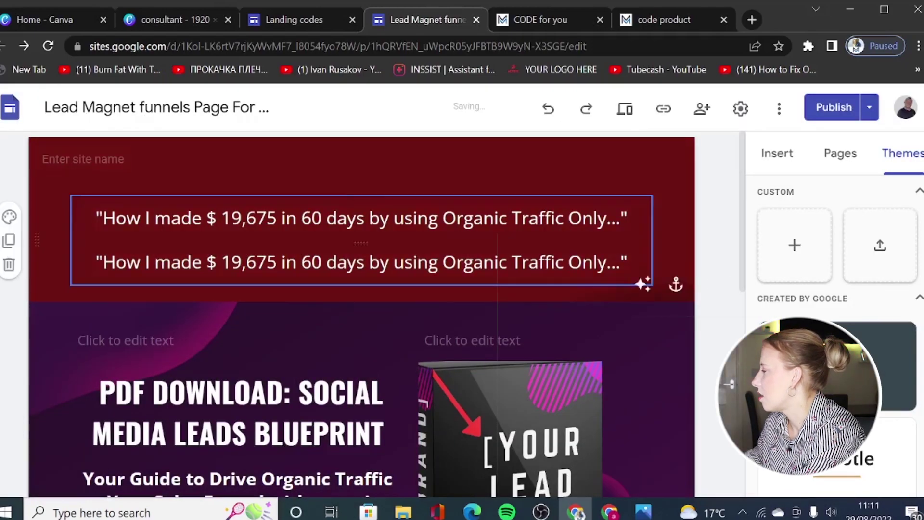
Step: Turn off Adjust for readability and delete the duplicate quote line
left_click(644, 286)
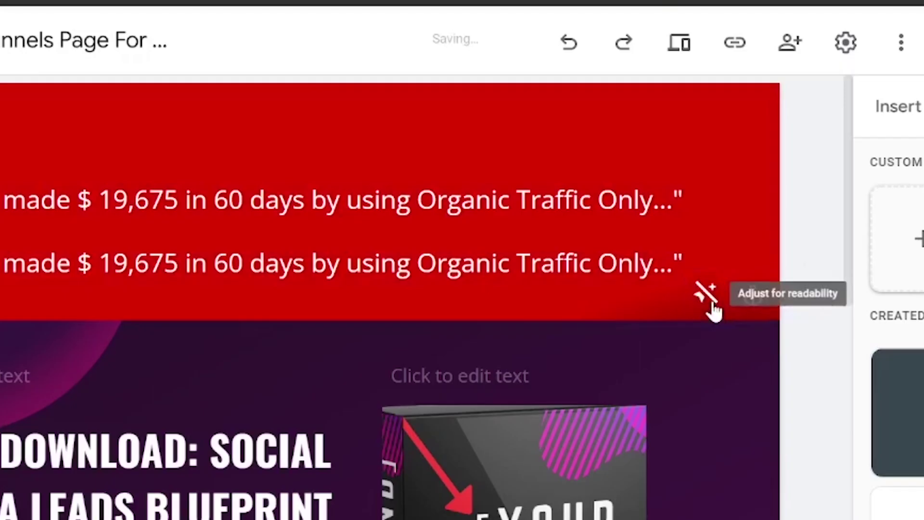
left_click(753, 311)
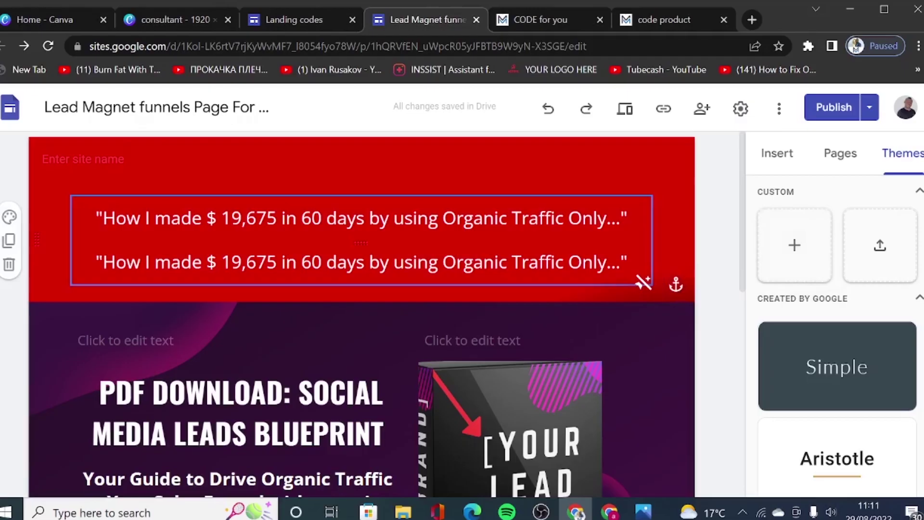
left_click(682, 281)
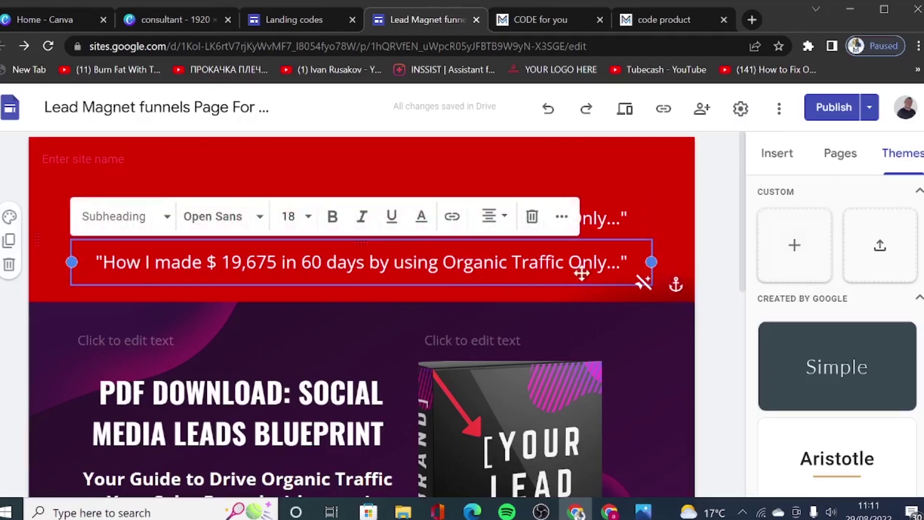
left_click(532, 216)
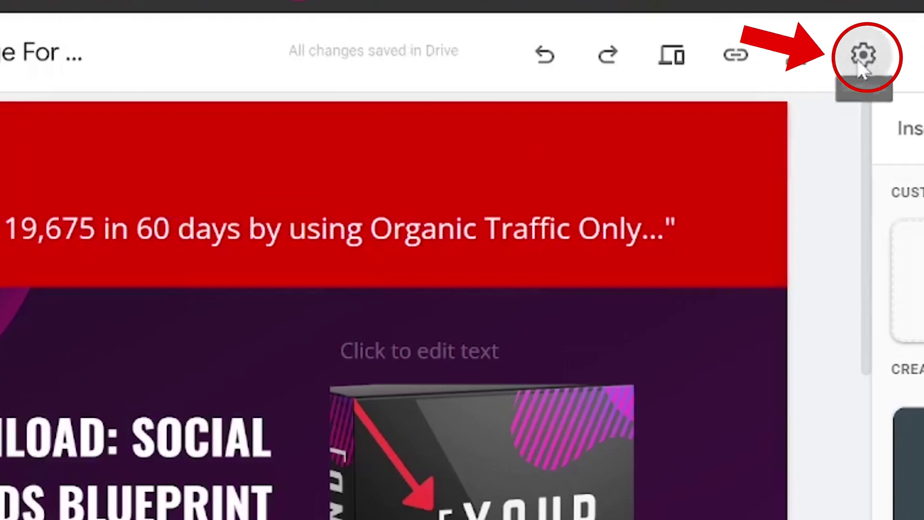
Step: Turn on the announcement banner with its 'GET INSTANT ACCESS NOW !' button in site settings
left_click(741, 111)
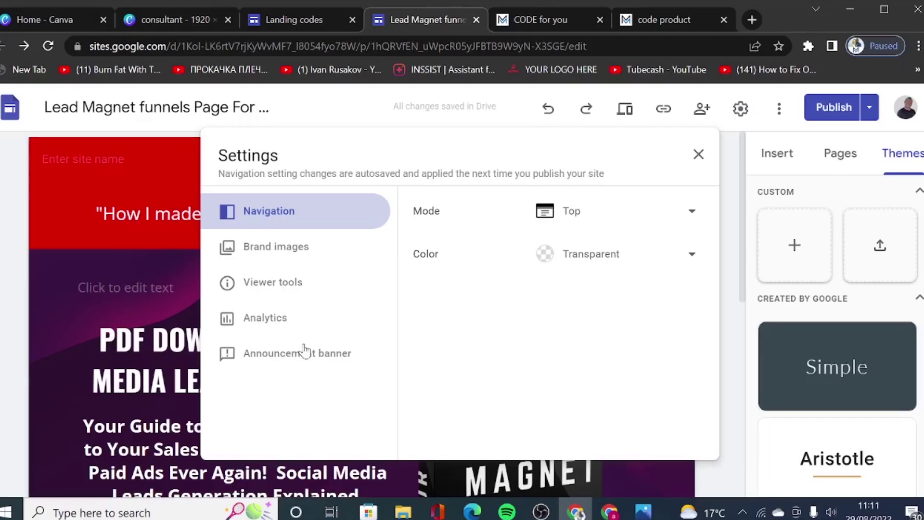
left_click(305, 353)
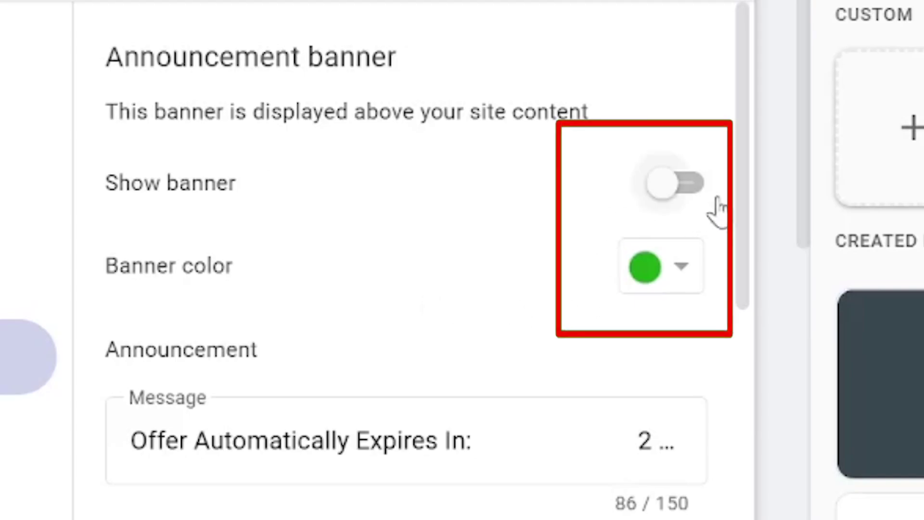
left_click(678, 271)
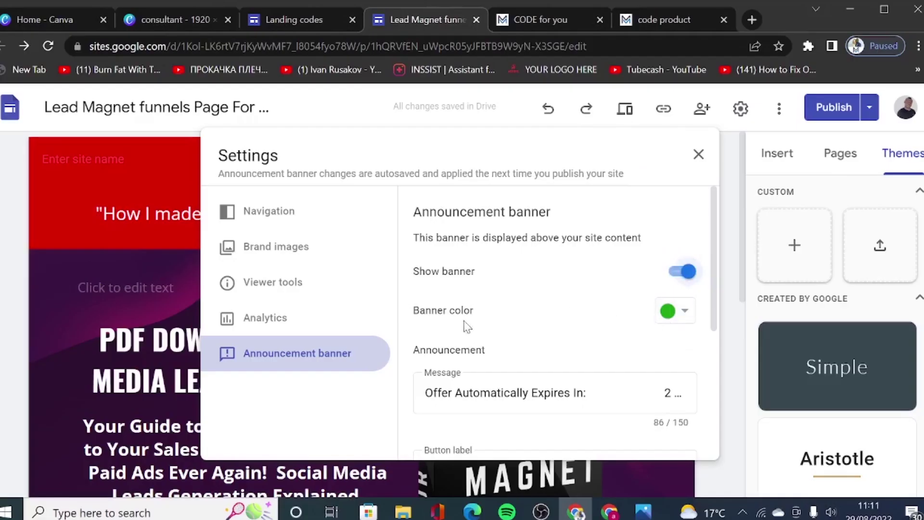
scroll(620, 329, "down", 2)
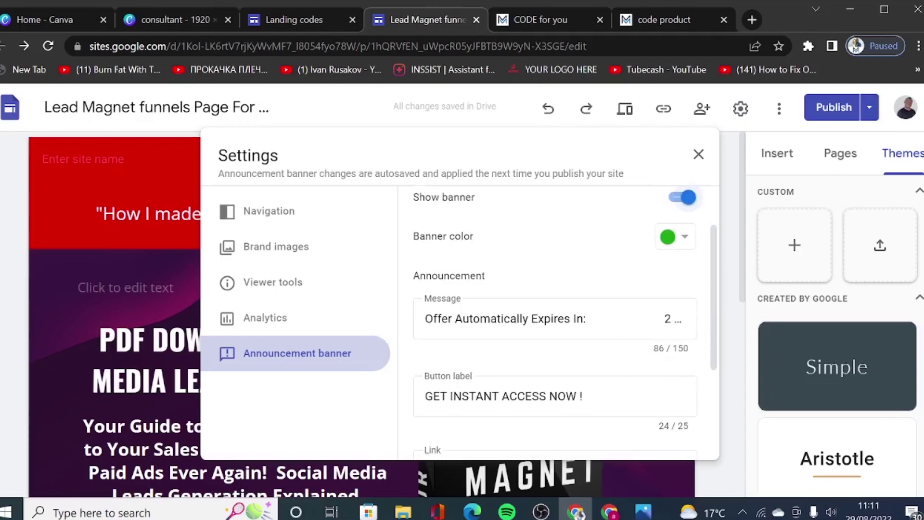
scroll(553, 323, "down", 4)
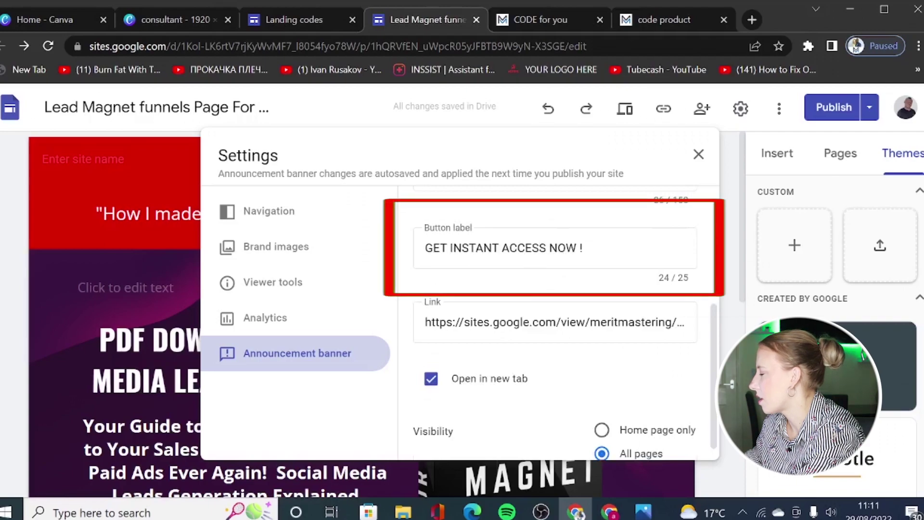
left_click_drag(583, 248, 425, 248)
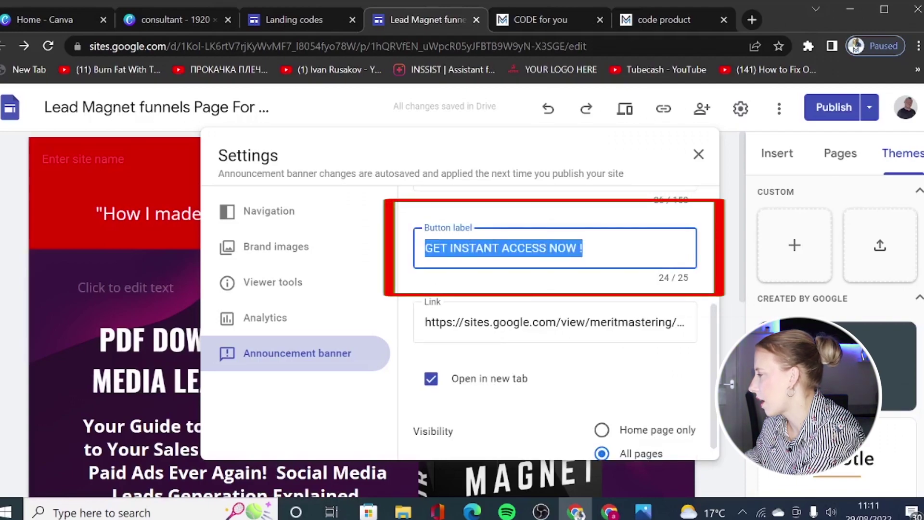
left_click(590, 262)
scroll(590, 261, "down", 1)
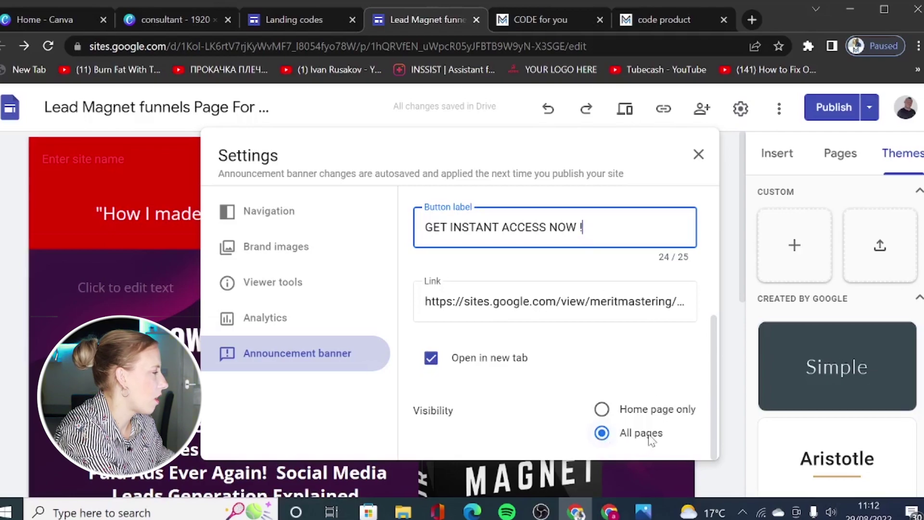
left_click(699, 154)
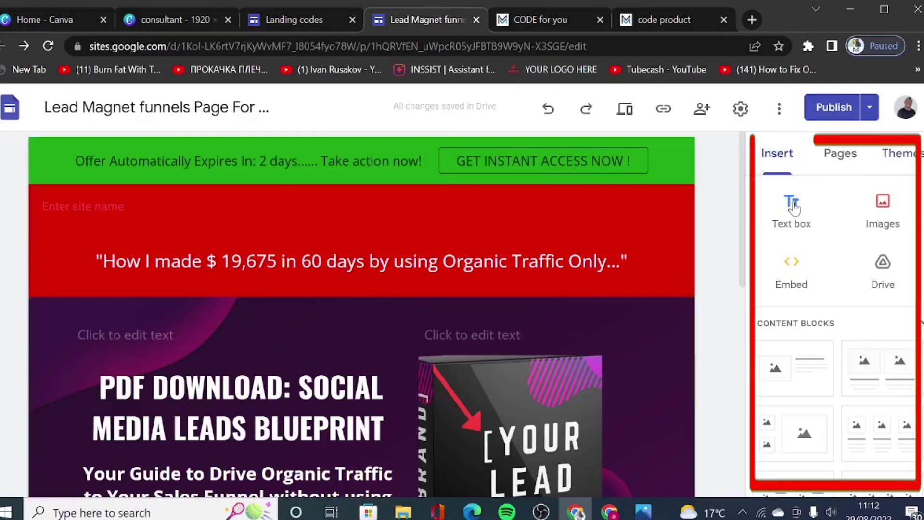
Step: Insert a white 'Button' and drag it into the red header left of the headline
scroll(815, 262, "down", 6)
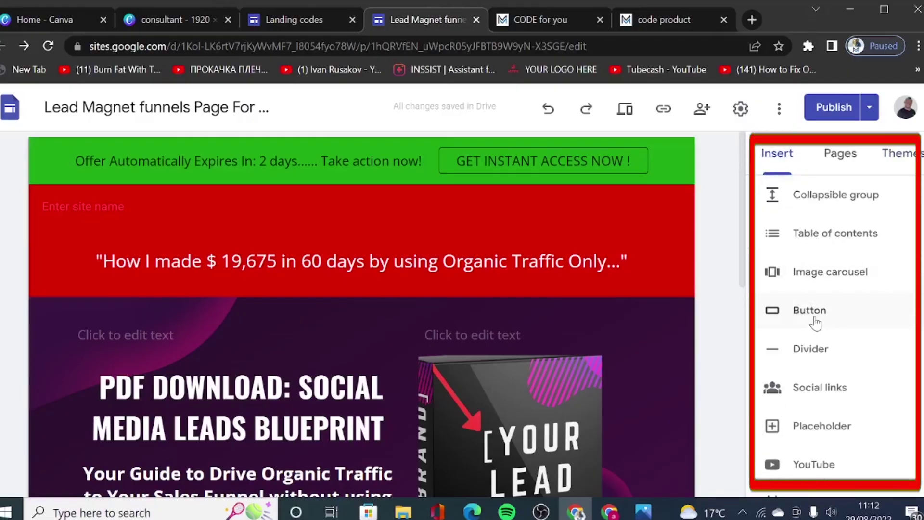
left_click(815, 321)
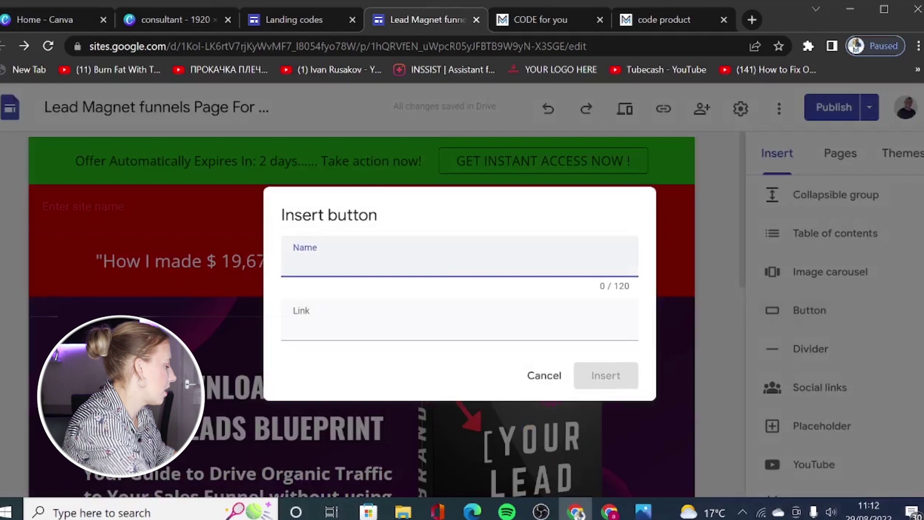
type("Buton")
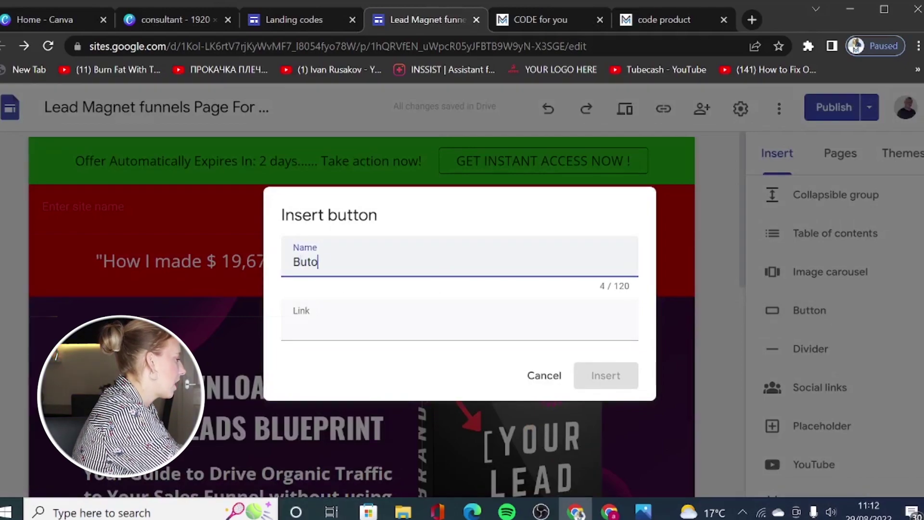
key("BackSpace")
key("BackSpace")
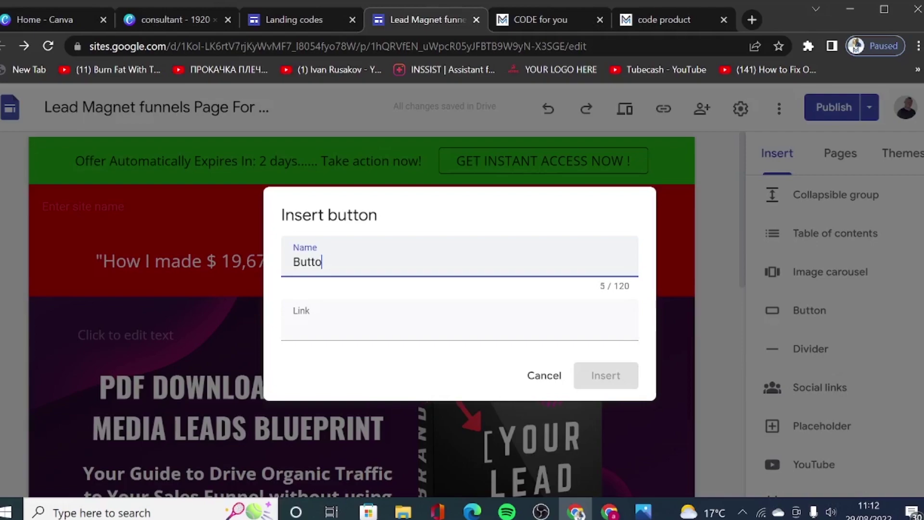
key("Return")
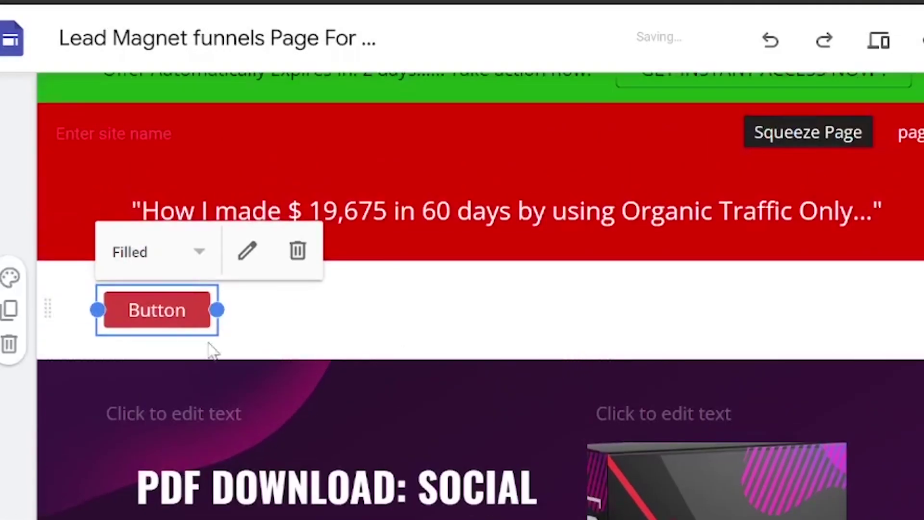
left_click_drag(164, 316, 94, 235)
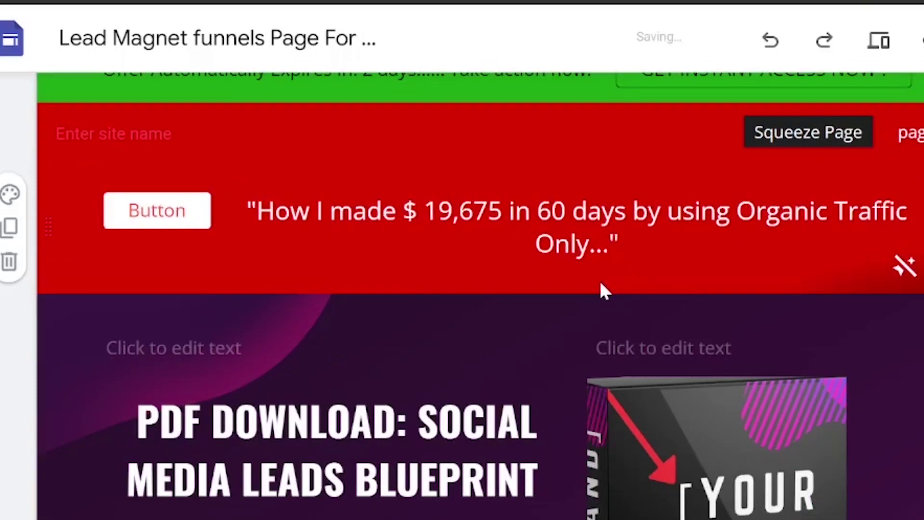
scroll(602, 289, "up", 1)
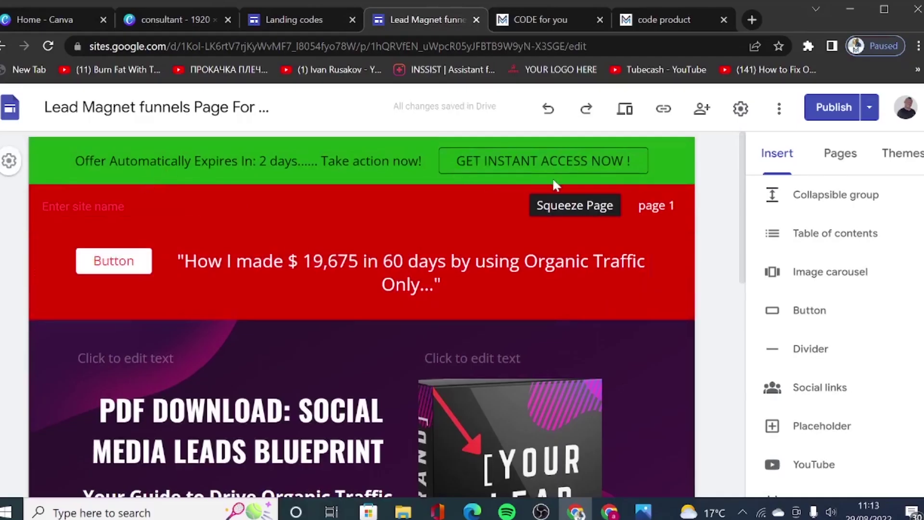
Step: Review the landing page, then switch to the Canva 'consultant' design
scroll(724, 293, "down", 5)
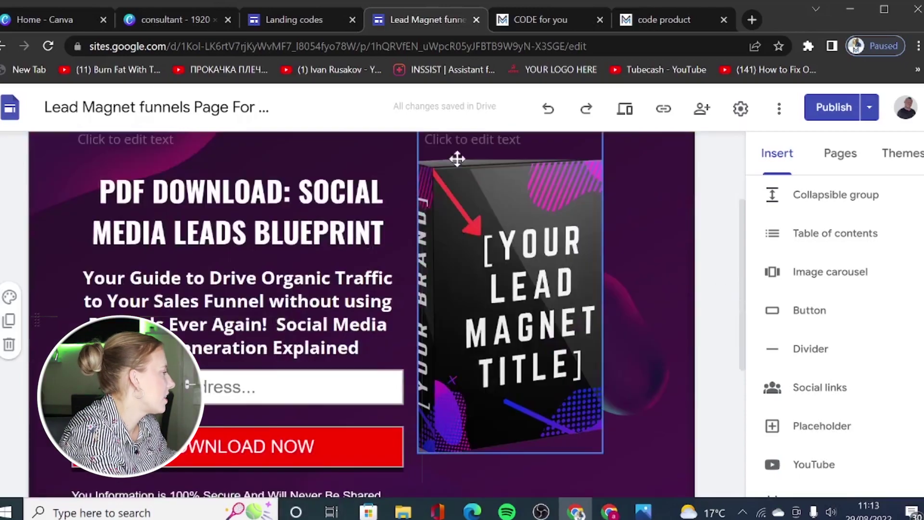
scroll(818, 376, "up", 2)
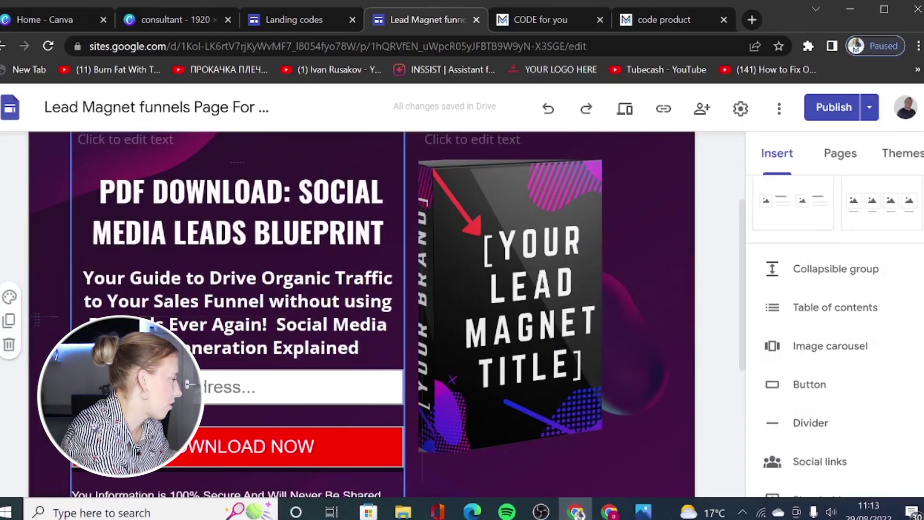
scroll(191, 383, "up", 2)
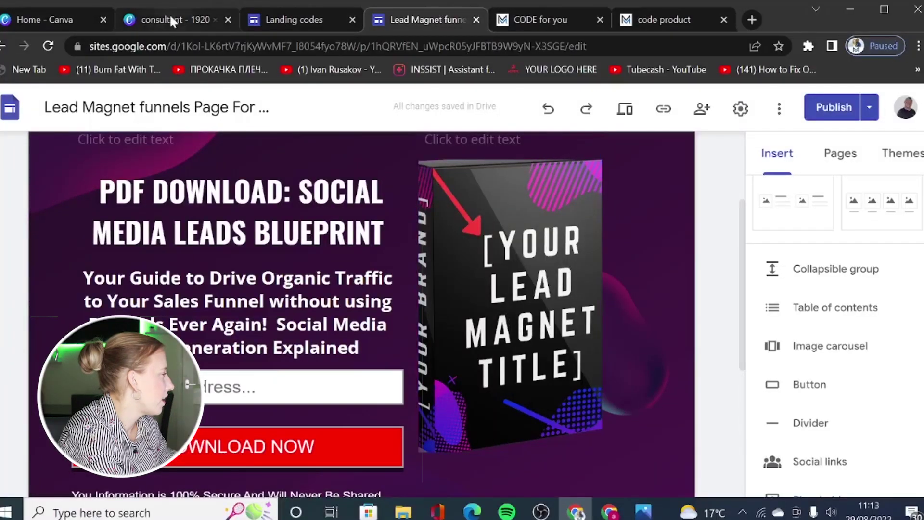
left_click(155, 20)
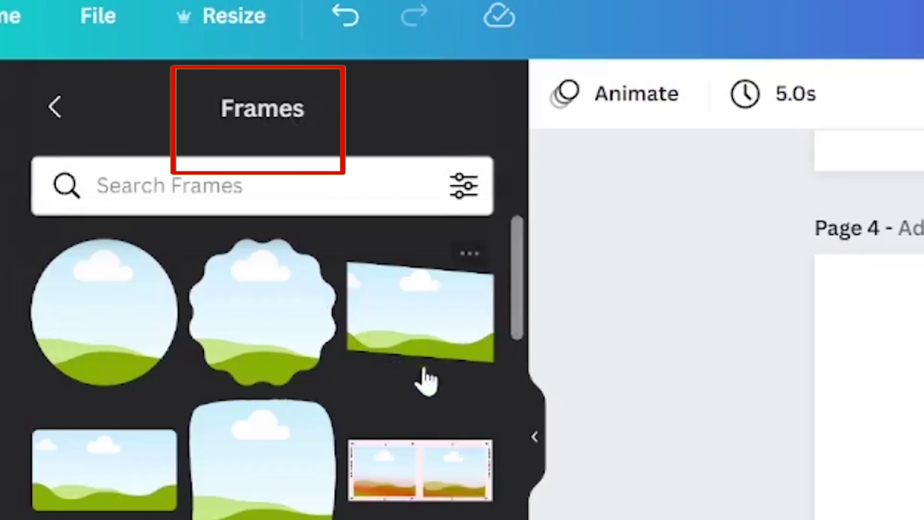
Step: Add a blank page after page 2 and place a shrunken laptop frame at its top-left
scroll(252, 286, "down", 3)
scroll(256, 290, "down", 8)
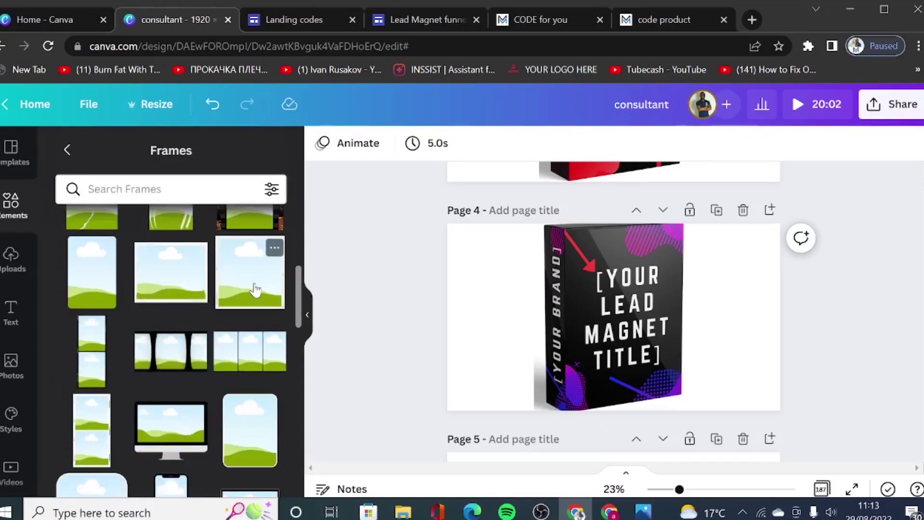
scroll(255, 290, "down", 2)
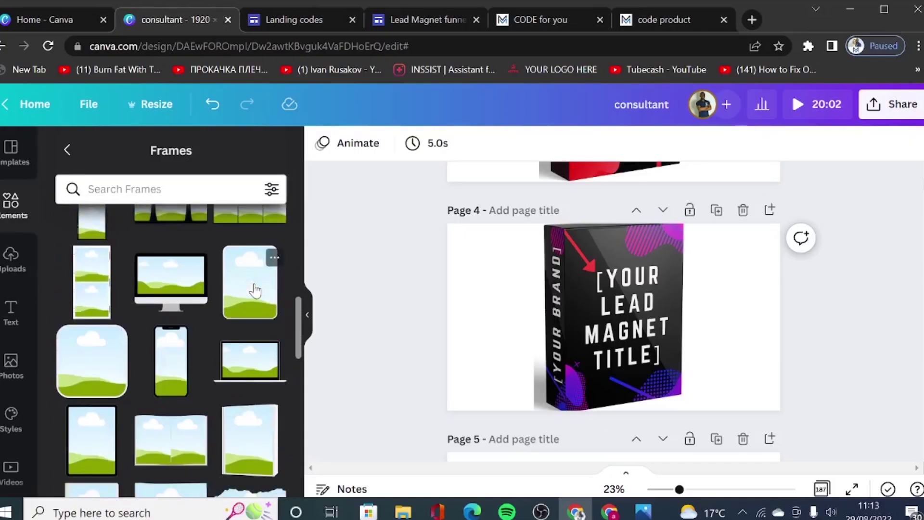
scroll(633, 311, "up", 6)
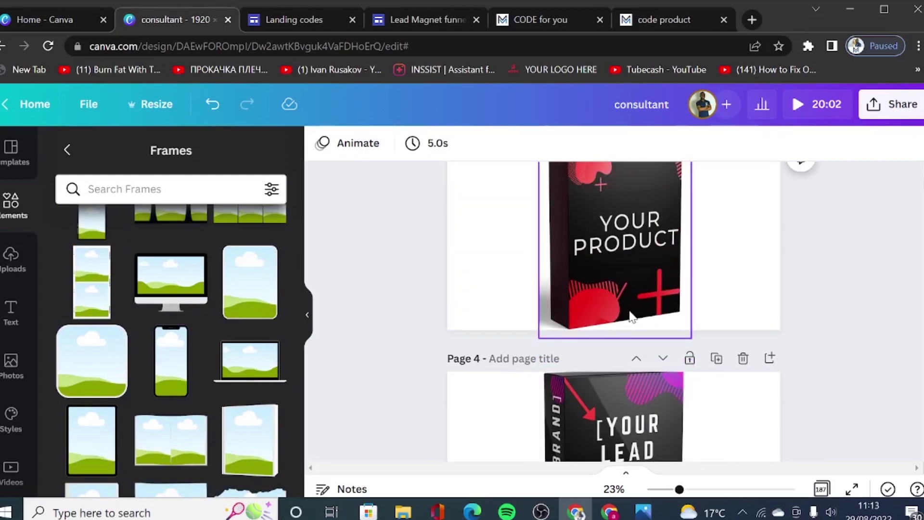
scroll(646, 387, "up", 4)
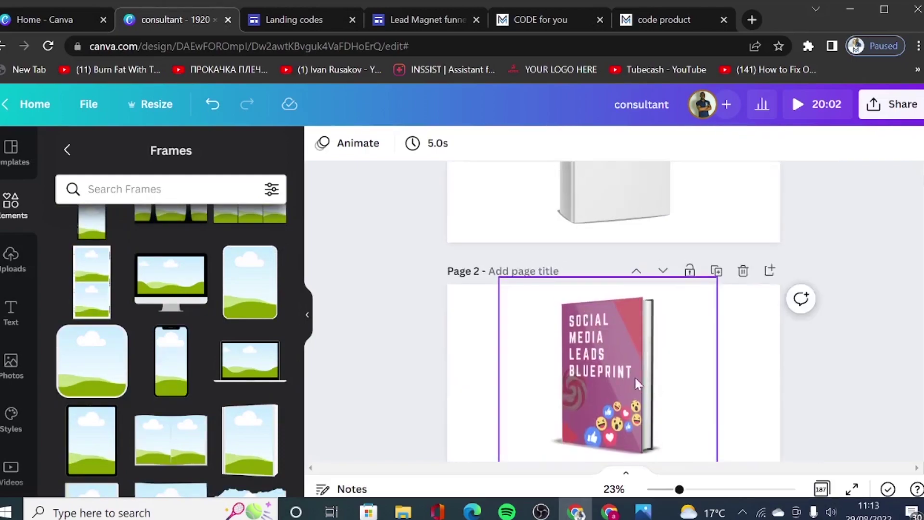
left_click(770, 271)
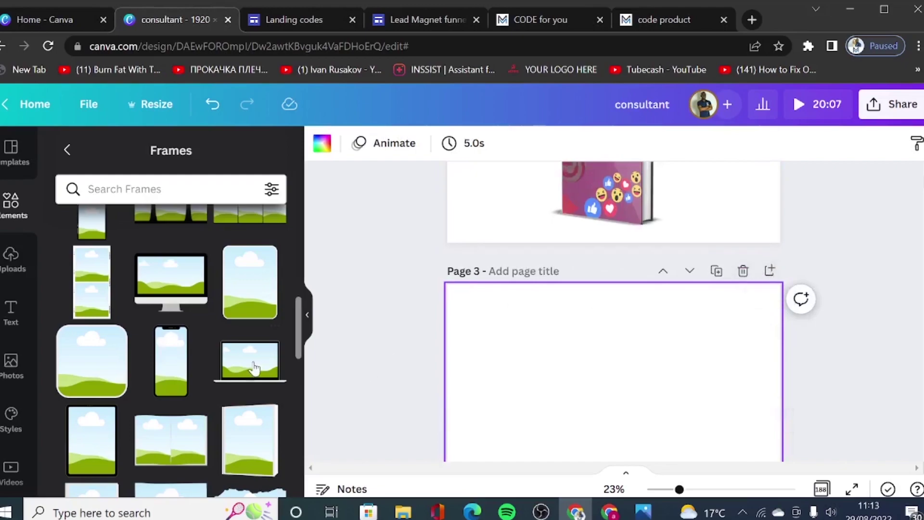
left_click(254, 369)
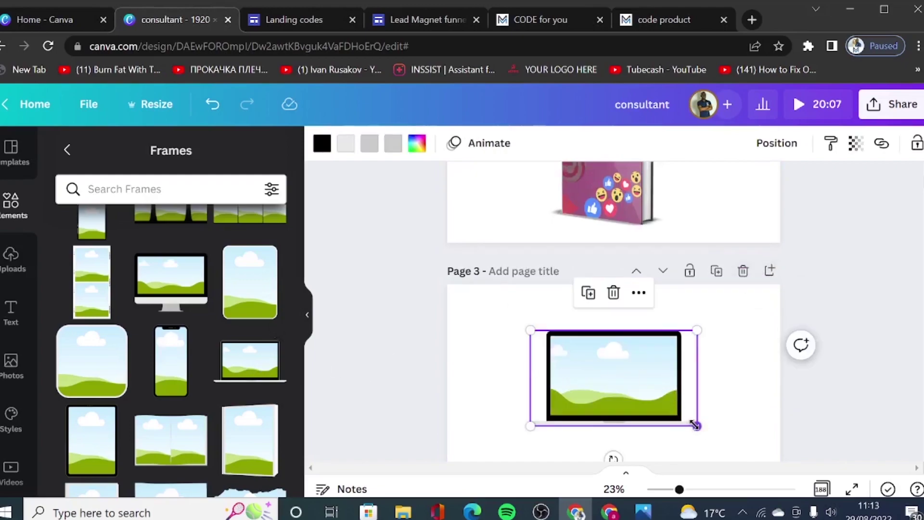
left_click_drag(695, 424, 655, 404)
left_click_drag(576, 378, 502, 346)
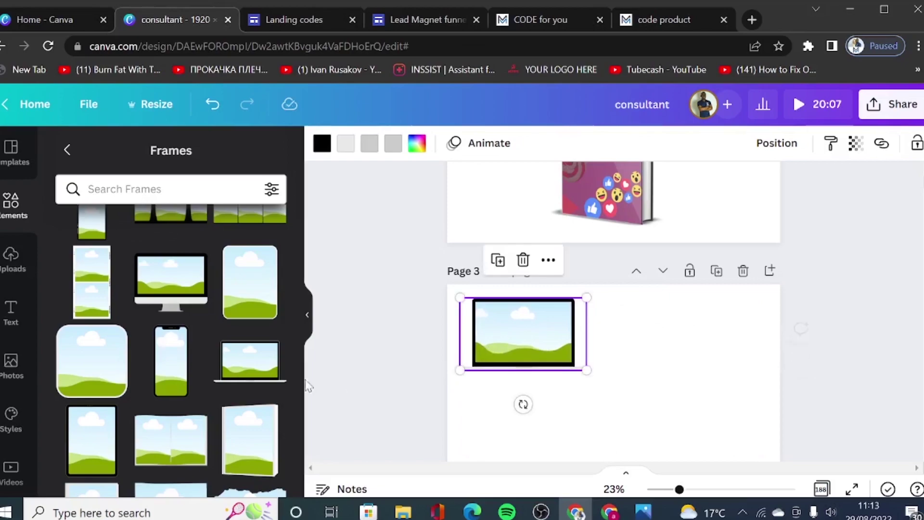
Step: Add a phone frame on the right and a book-style frame lower on the page
left_click(167, 368)
left_click_drag(605, 385, 713, 357)
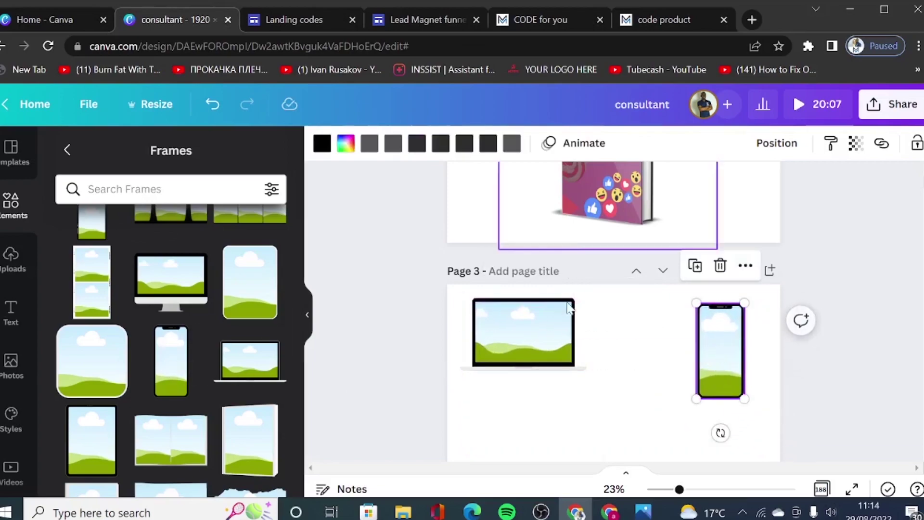
scroll(138, 371, "down", 2)
left_click(236, 377)
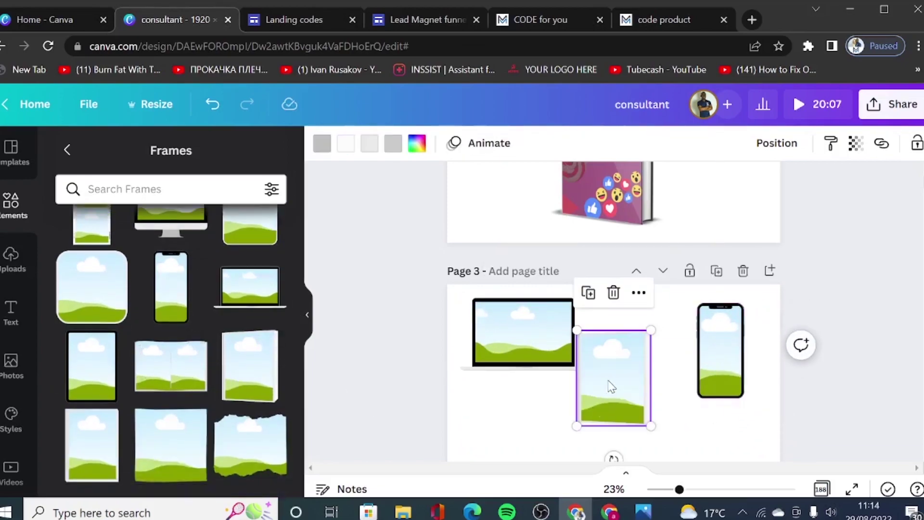
left_click_drag(616, 381, 619, 409)
left_click(746, 440)
scroll(745, 441, "down", 2)
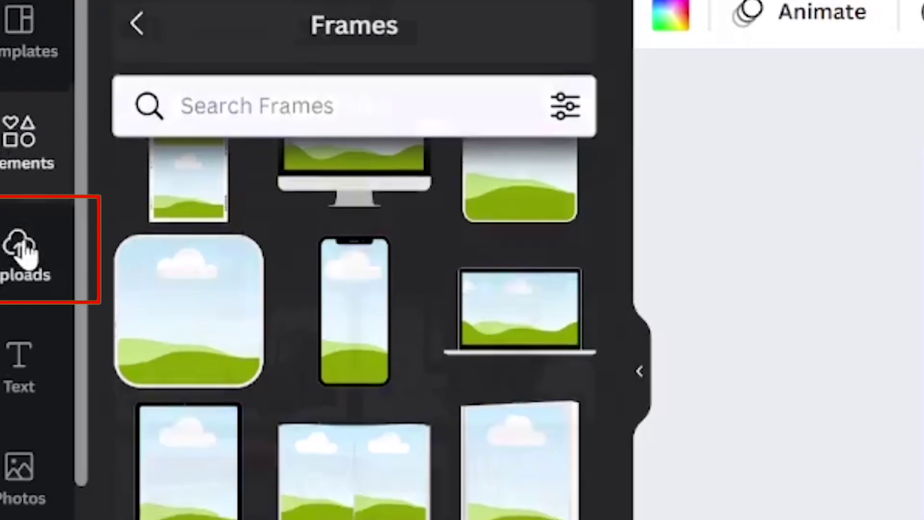
Step: Drag the uploaded Social Media Leads Blueprint cover into the laptop, book and phone frames on page 3
left_click(13, 257)
left_click_drag(553, 444, 923, 279)
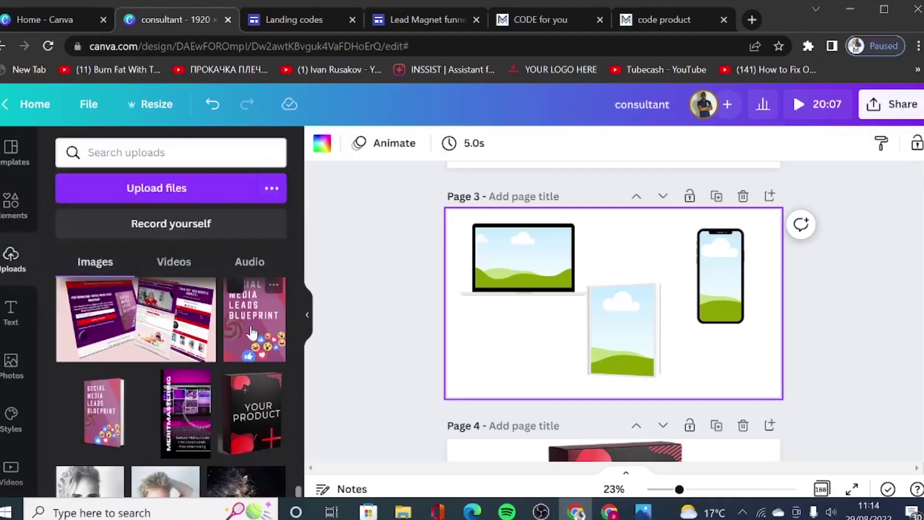
left_click_drag(502, 270, 503, 270)
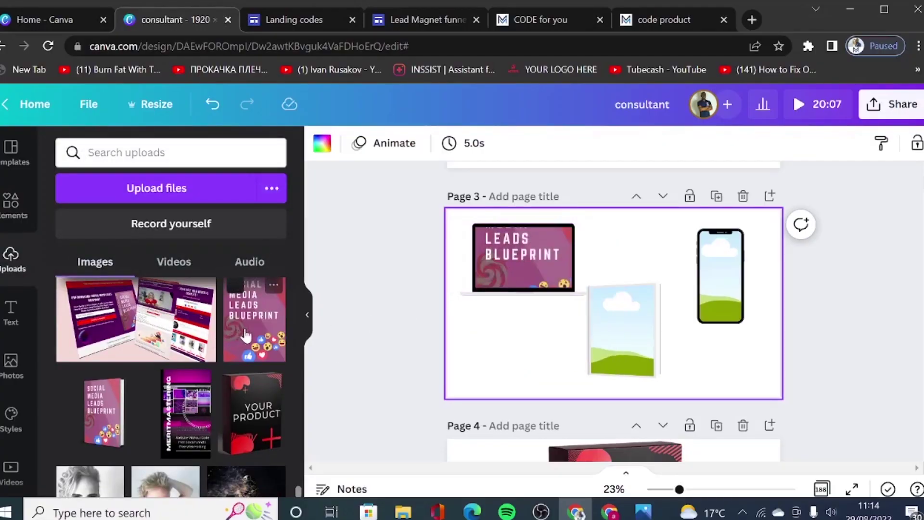
left_click_drag(252, 334, 631, 342)
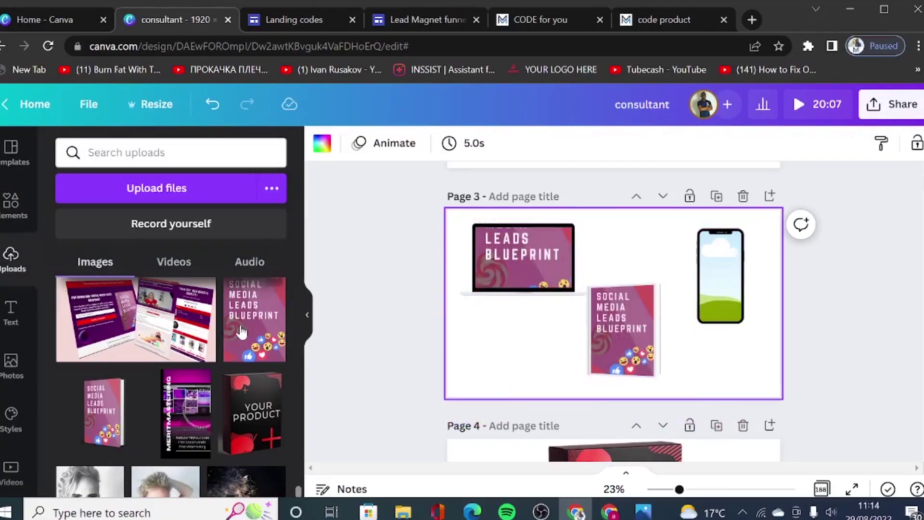
left_click_drag(240, 332, 721, 297)
scroll(674, 312, "up", 2)
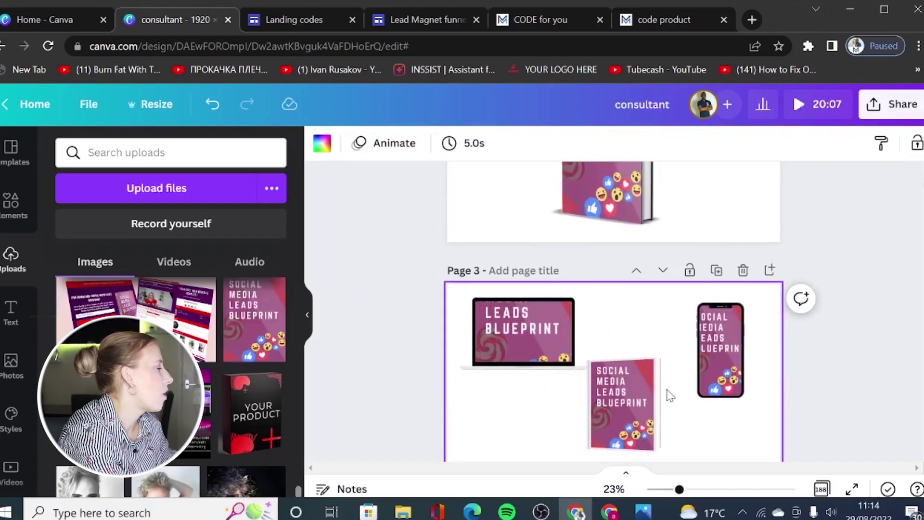
scroll(671, 396, "down", 2)
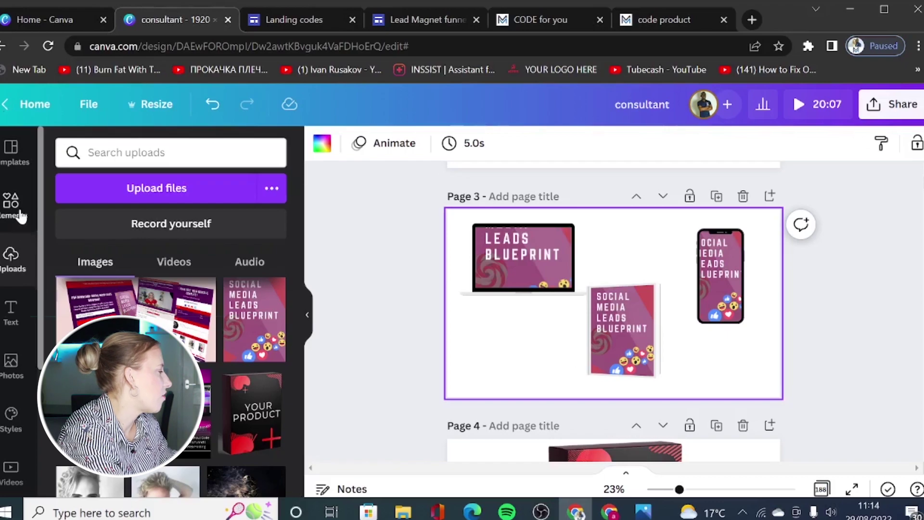
left_click(5, 204)
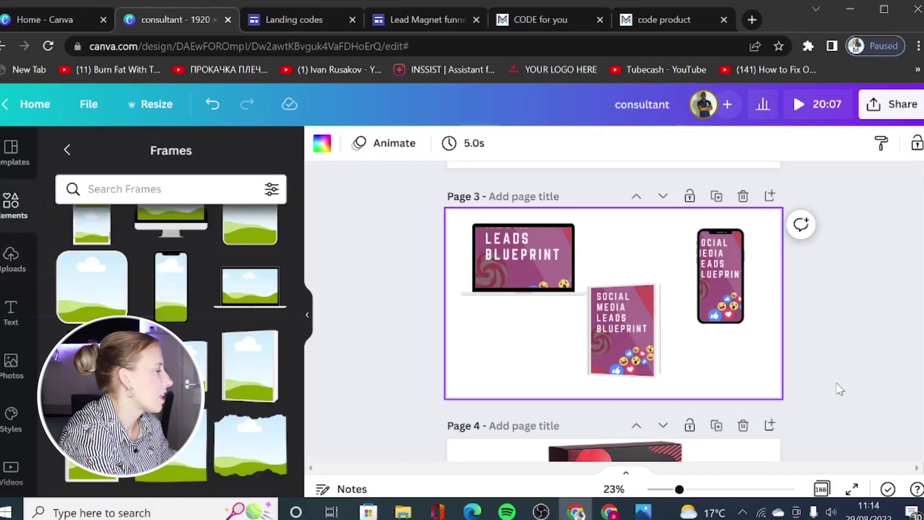
Step: Set the Canva download to PNG with a transparent background
scroll(821, 382, "down", 2)
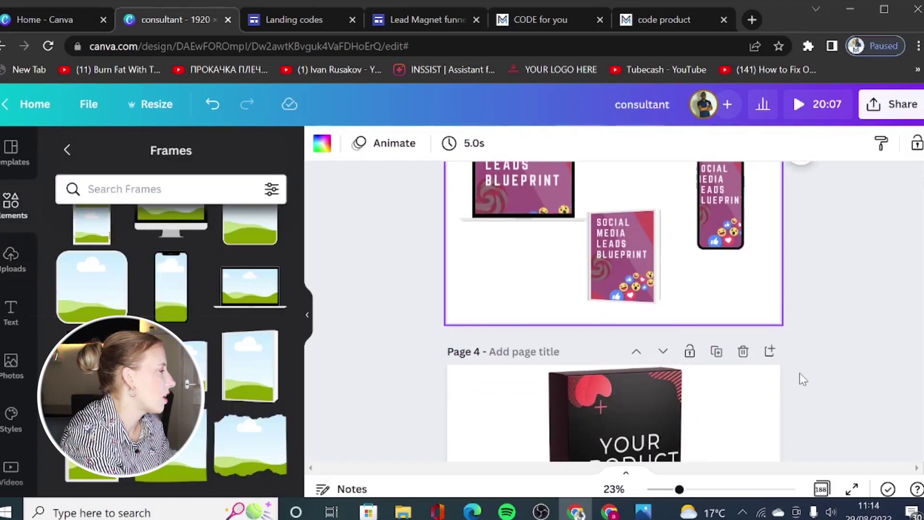
scroll(800, 379, "up", 2)
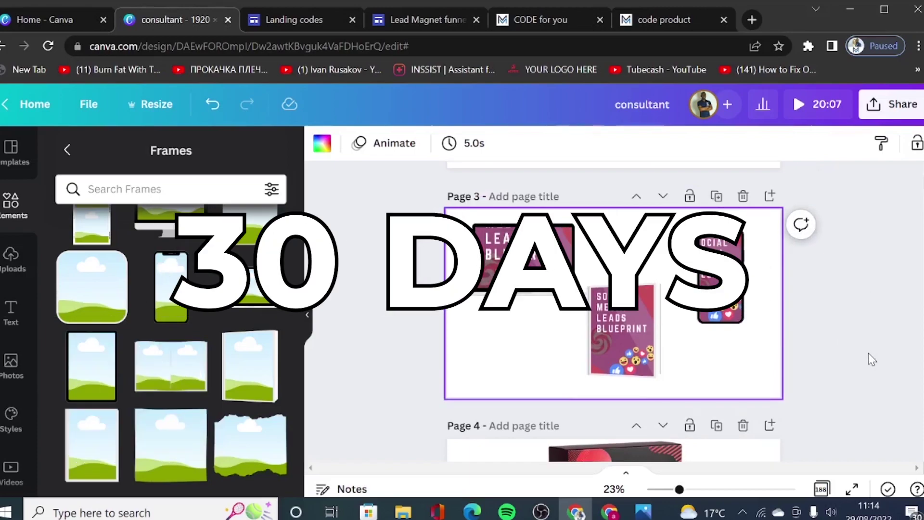
scroll(870, 359, "down", 12)
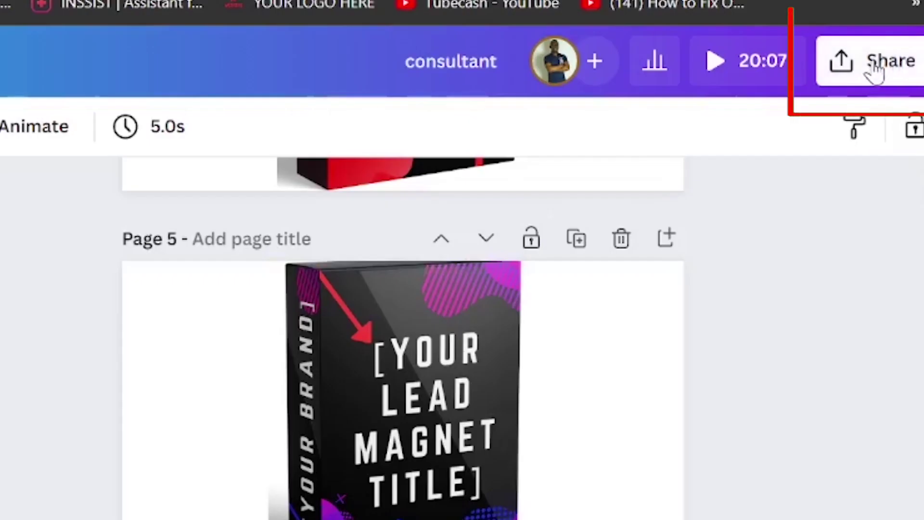
left_click(892, 107)
scroll(818, 385, "down", 5)
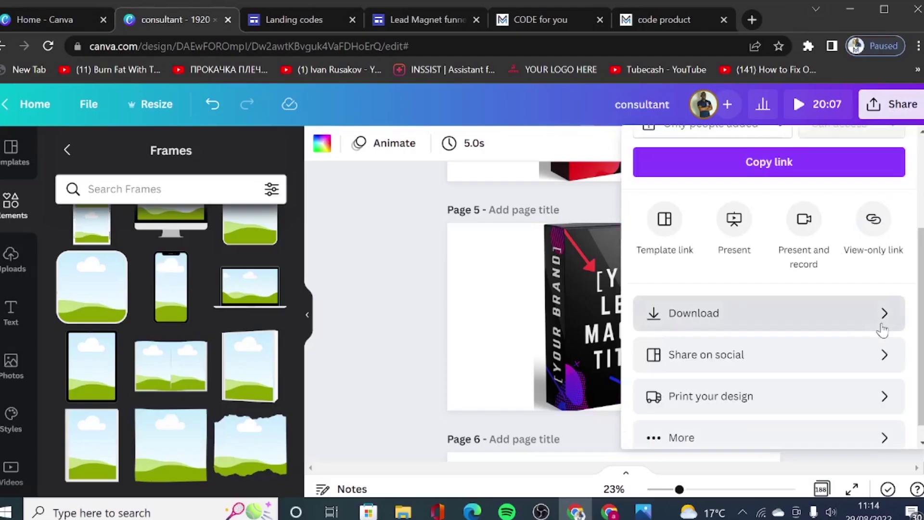
left_click(864, 434)
left_click(909, 221)
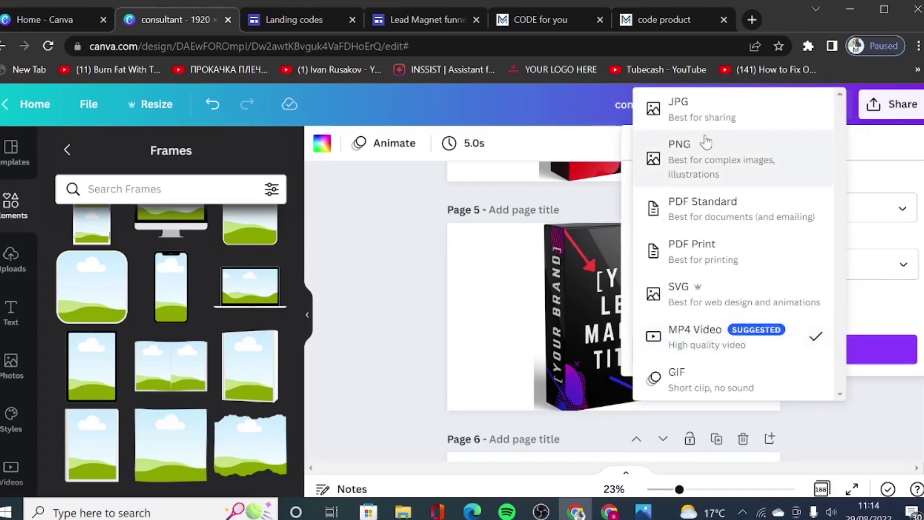
left_click(671, 143)
left_click(639, 299)
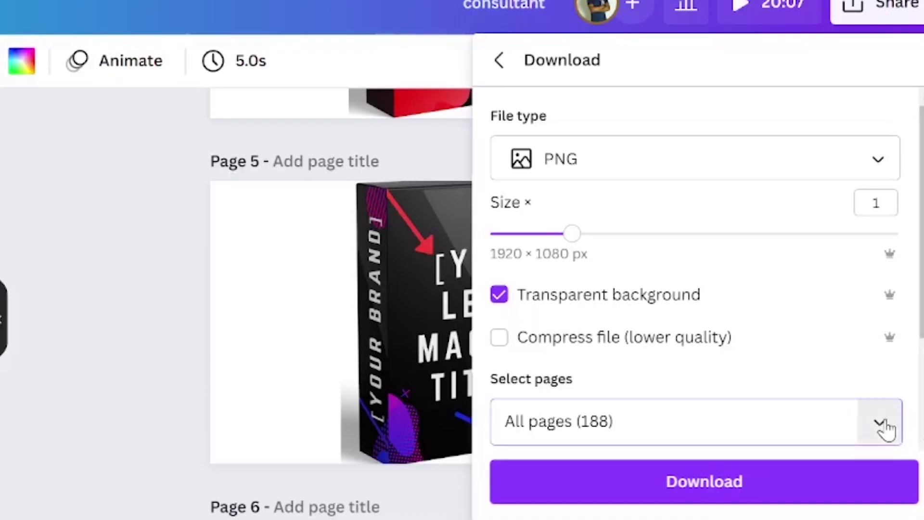
Step: Uncheck All pages in the download selection and return to the Google Sites landing page
left_click(892, 383)
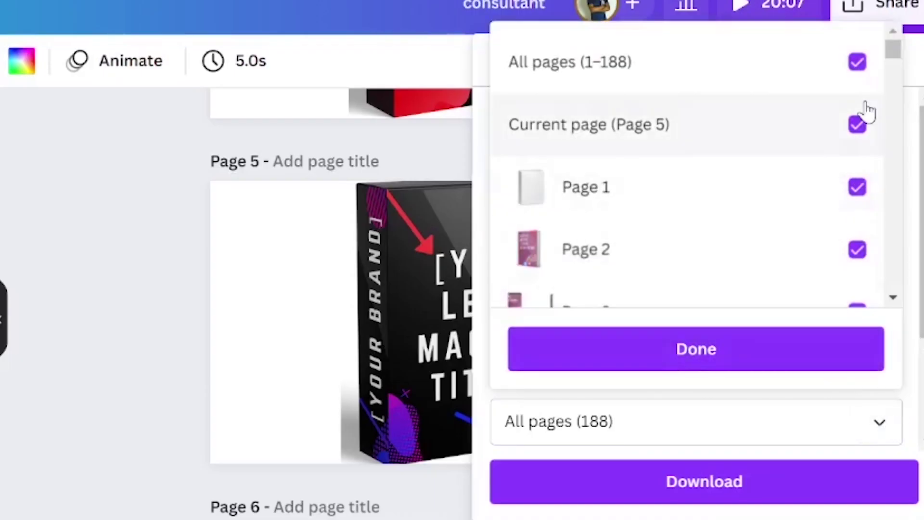
left_click(856, 62)
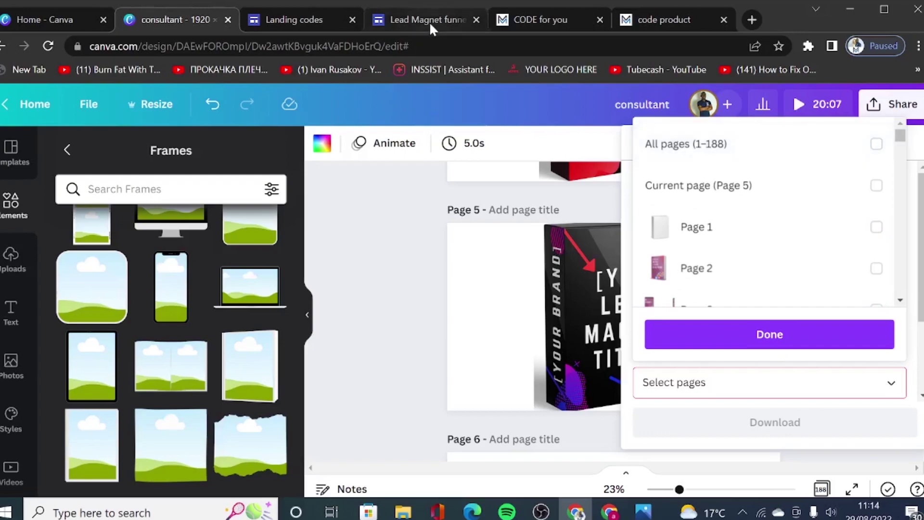
left_click(429, 22)
Step: Upload the box mockup image consultant (7) into the hero section
scroll(718, 299, "down", 3)
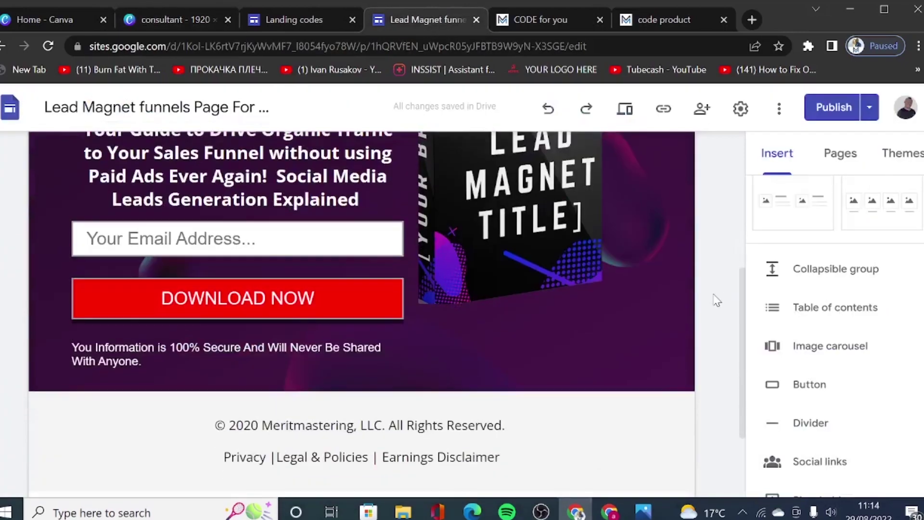
scroll(797, 188, "up", 3)
left_click(883, 219)
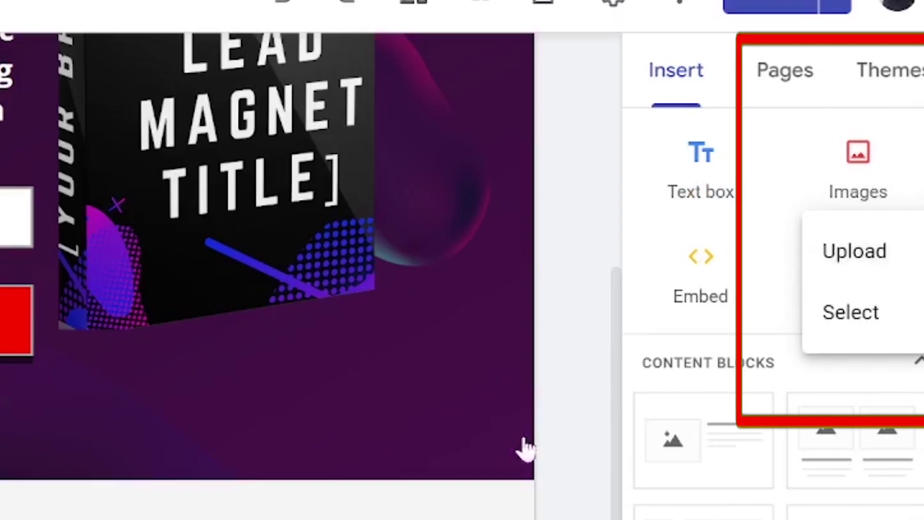
double_click(246, 446)
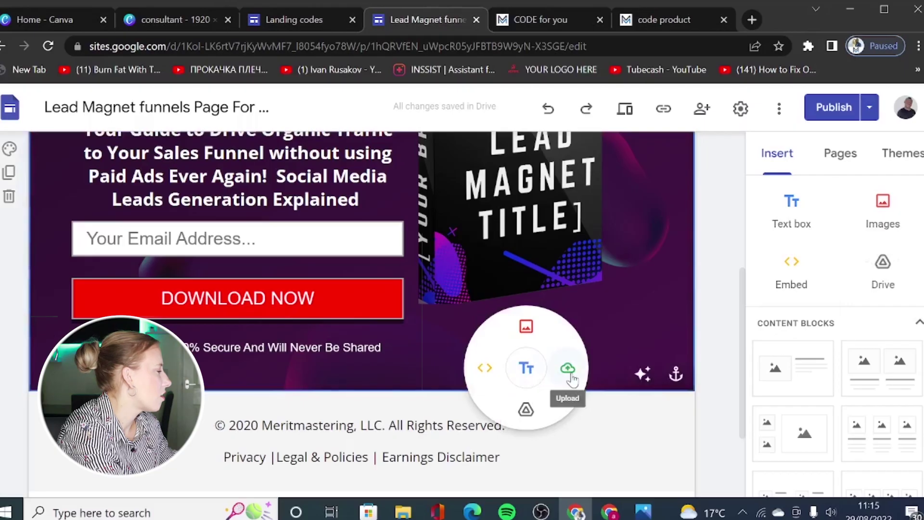
left_click(570, 376)
left_click(169, 149)
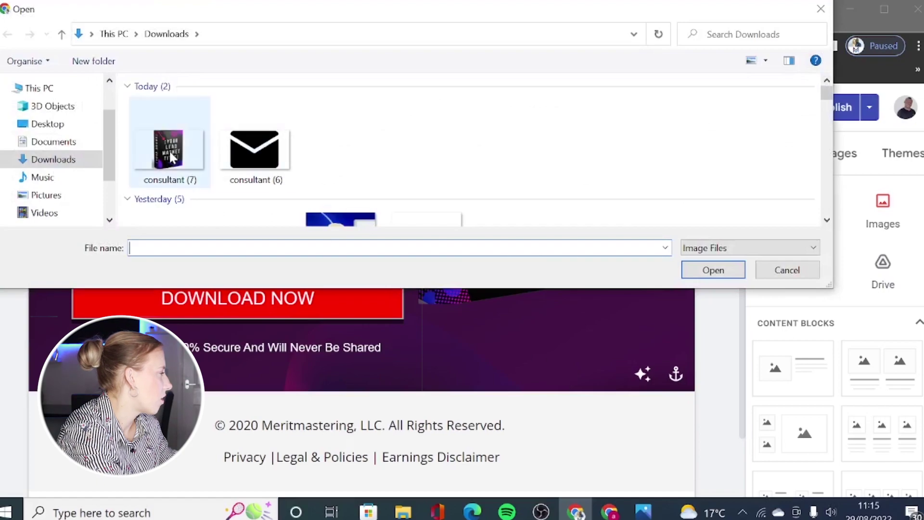
left_click(694, 270)
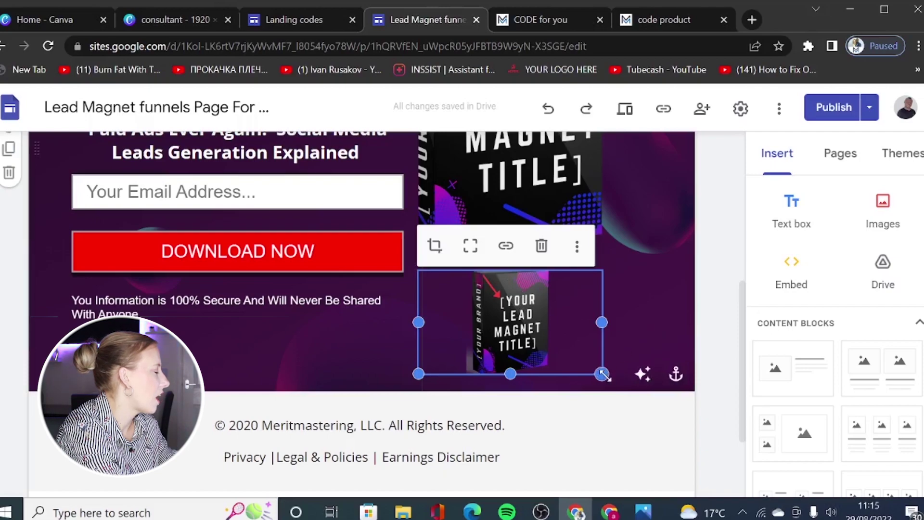
Step: Shrink the inserted image, delete the extra small box copy, and go back to Canva
mouse_move(603, 374)
left_mouse_down()
mouse_move(613, 405)
mouse_move(605, 367)
left_mouse_up()
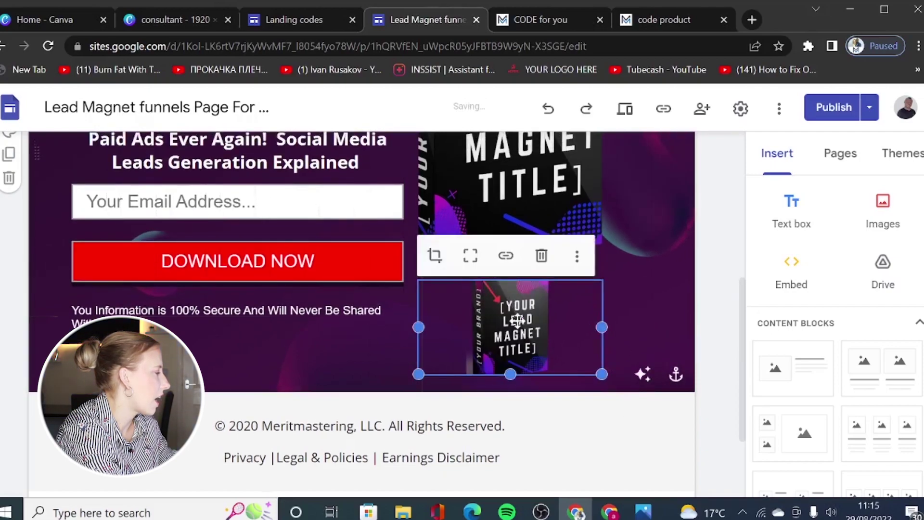
left_click(543, 256)
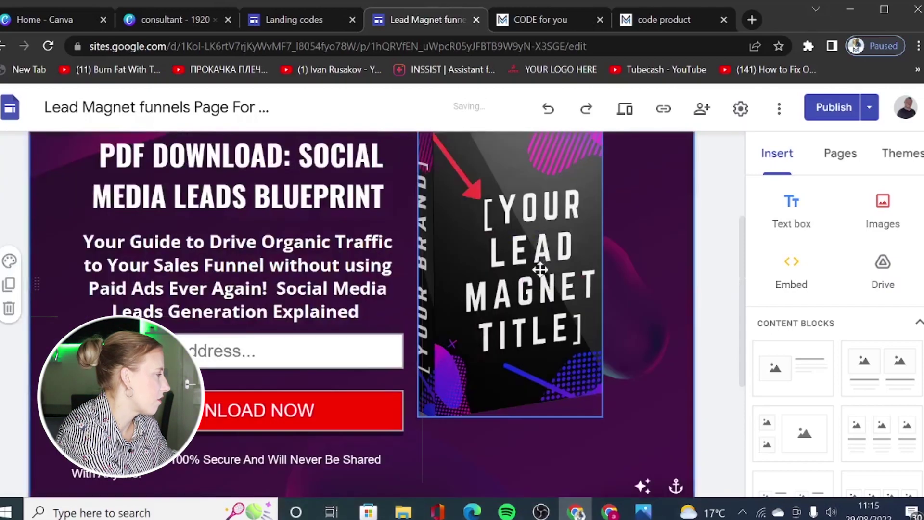
left_click(555, 319)
left_click(633, 368)
scroll(613, 340, "up", 3)
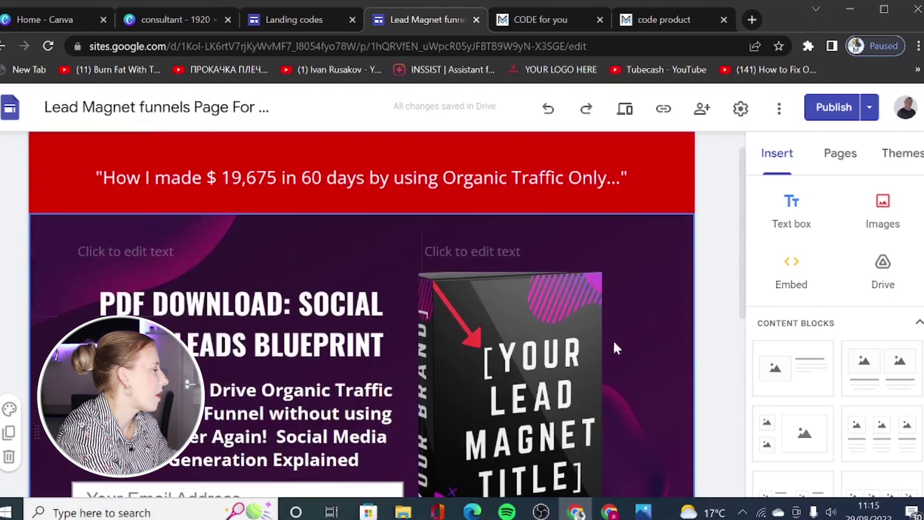
scroll(645, 395, "down", 2)
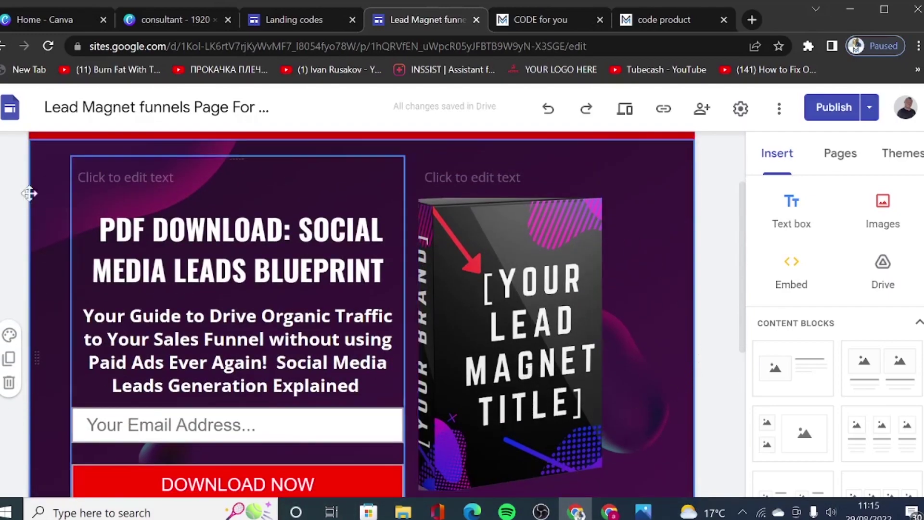
left_click(173, 20)
left_click(392, 310)
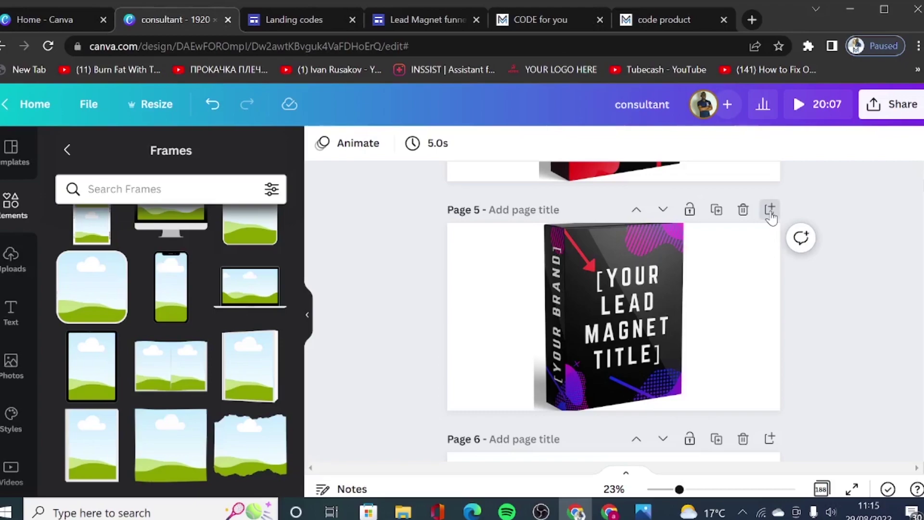
Step: Add Page 6 and stretch a recently used purple photo across it as the backdrop
left_click(715, 162)
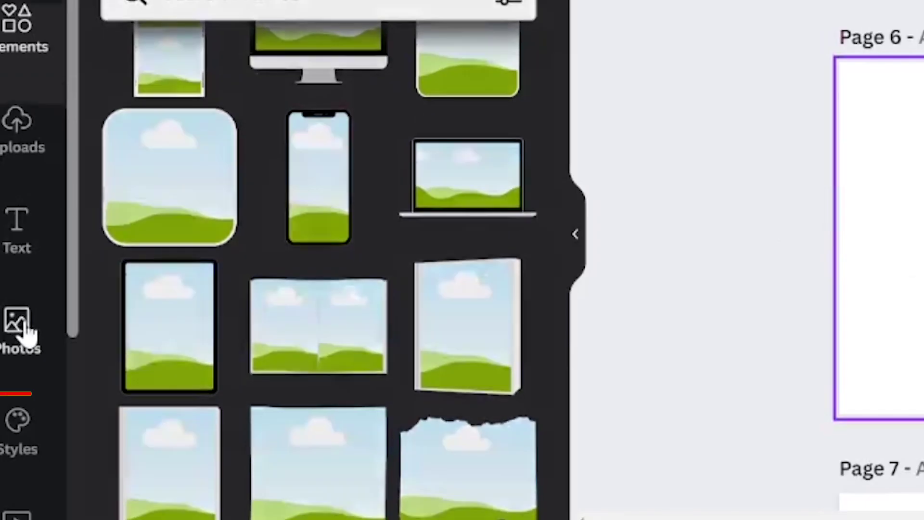
left_click(10, 361)
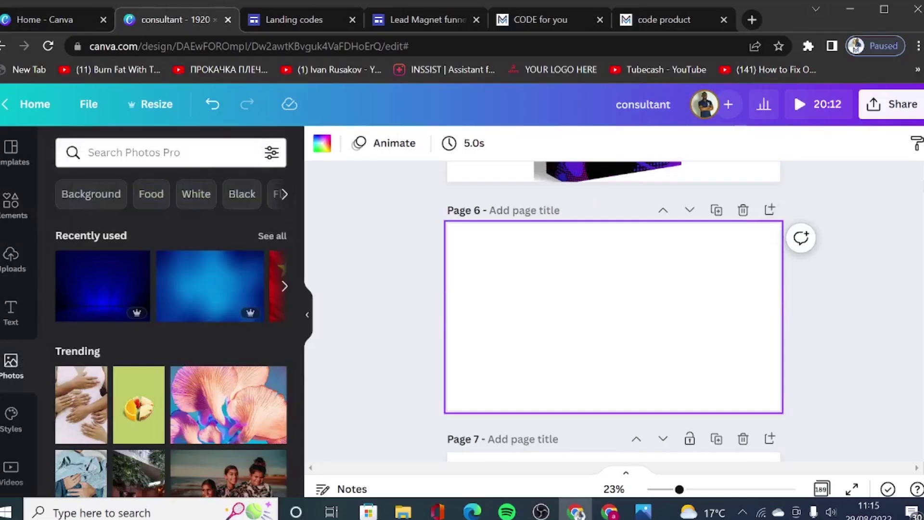
left_click(278, 240)
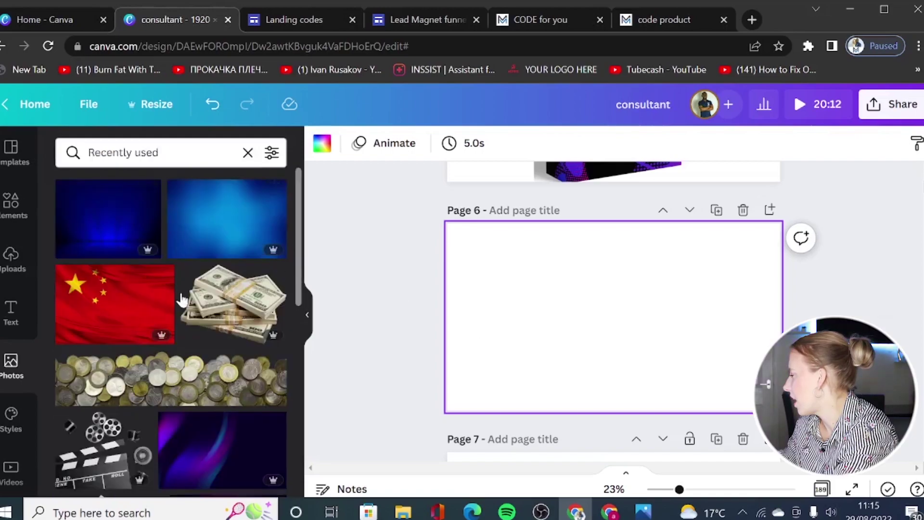
scroll(193, 313, "down", 4)
left_click(219, 231)
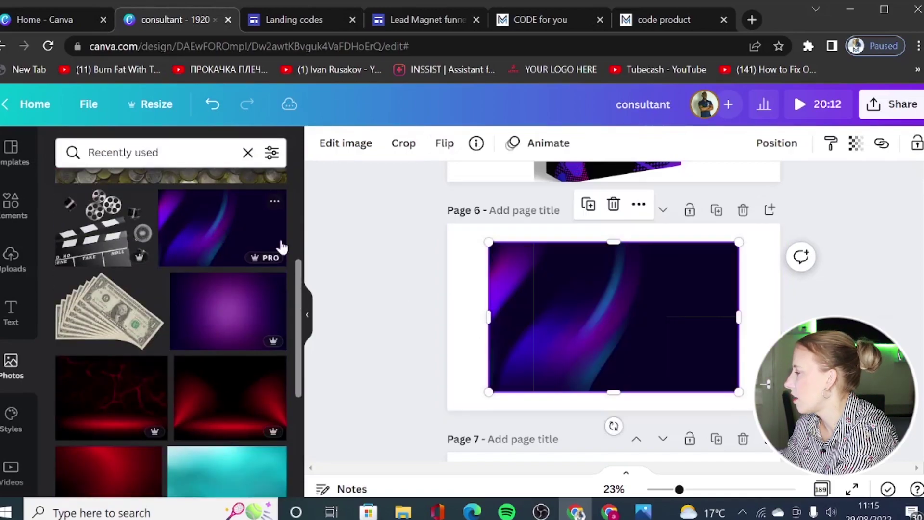
left_click_drag(487, 242, 403, 219)
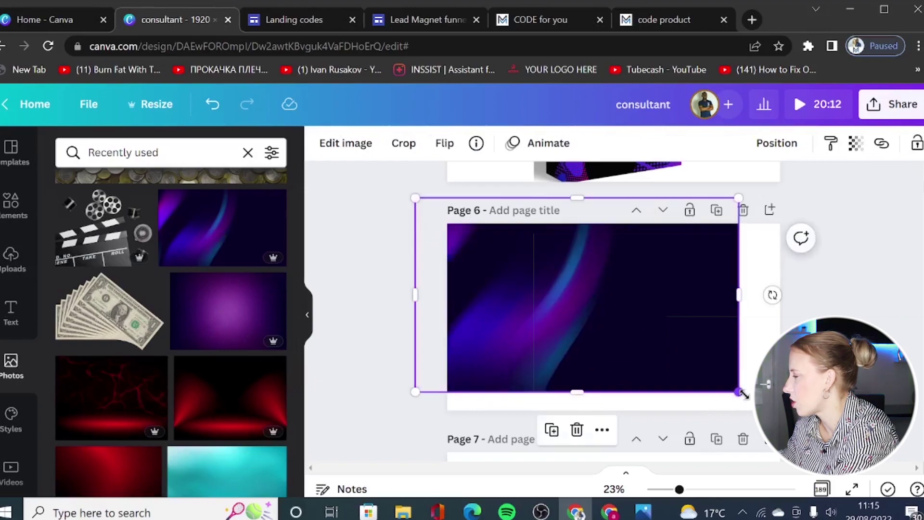
left_click_drag(739, 391, 804, 429)
left_click(845, 390)
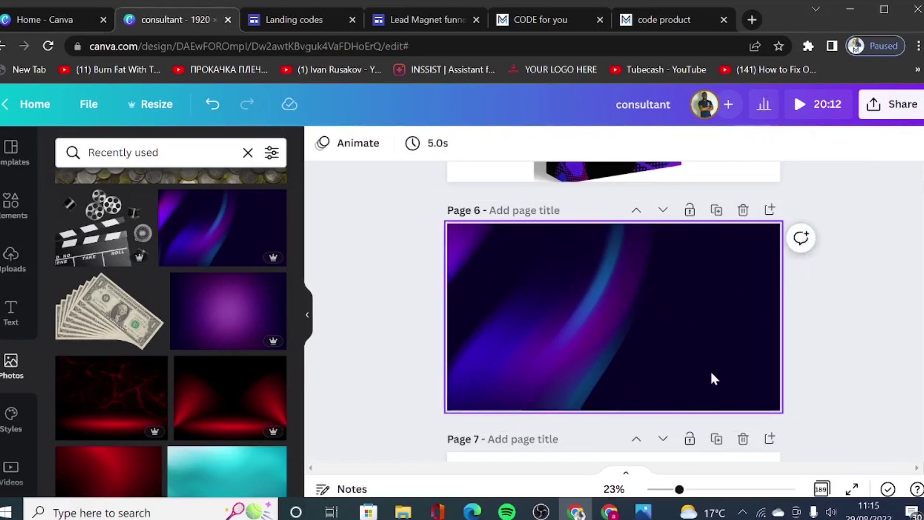
Step: Search elements for 'gradients' and place a gradient circle in Page 6's bottom-right corner
left_click(12, 202)
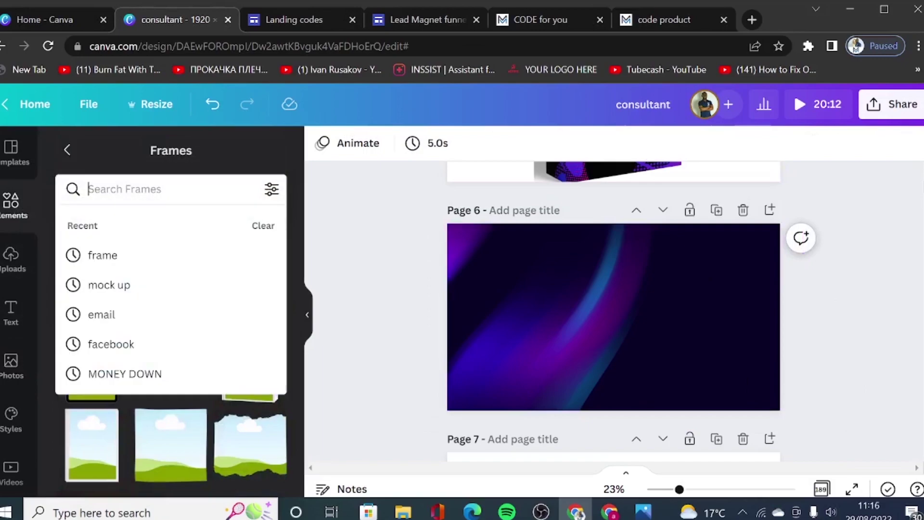
type("gradien")
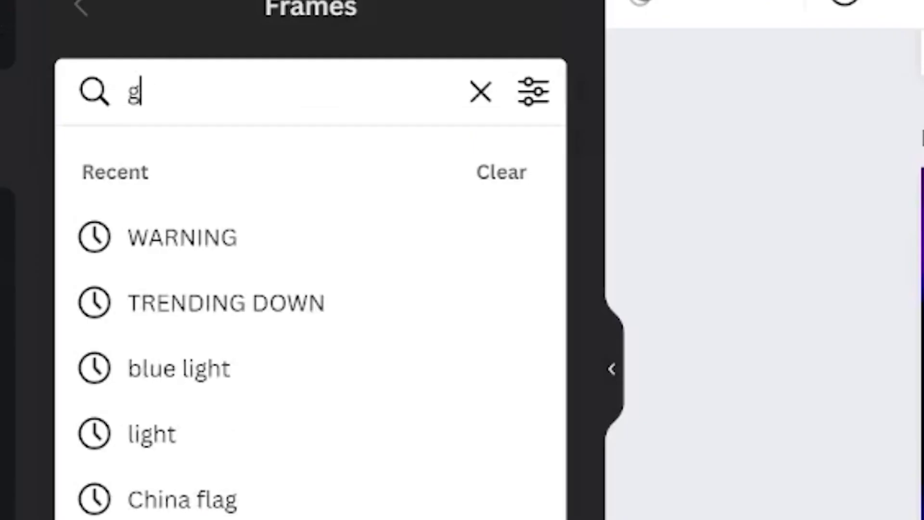
type("ts")
key("Return")
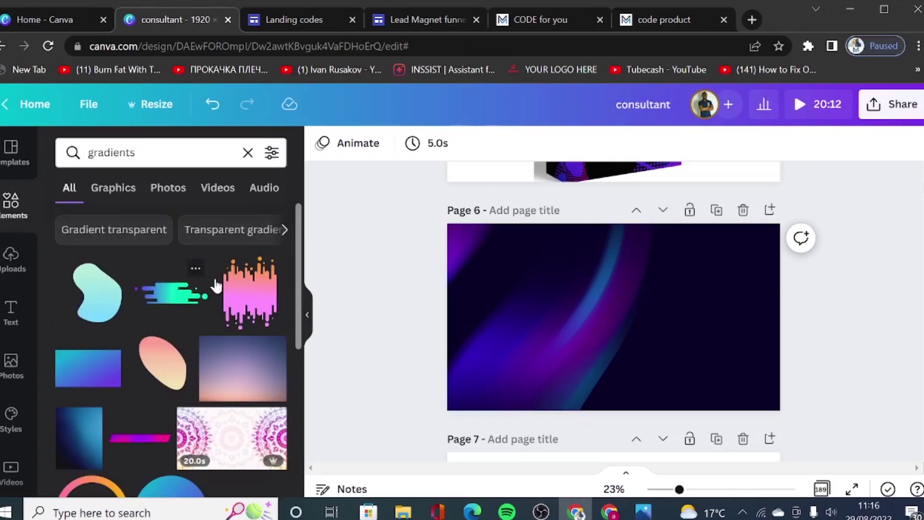
scroll(159, 332, "down", 3)
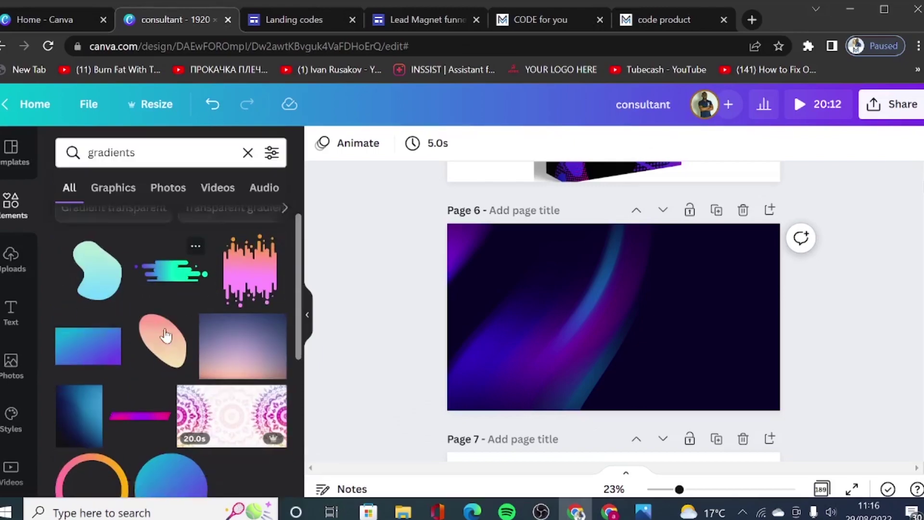
left_click(161, 373)
left_click_drag(612, 310, 759, 398)
Step: Search 'purple light' and add a light streak top-right and a purple squiggle lower-left
scroll(173, 351, "down", 10)
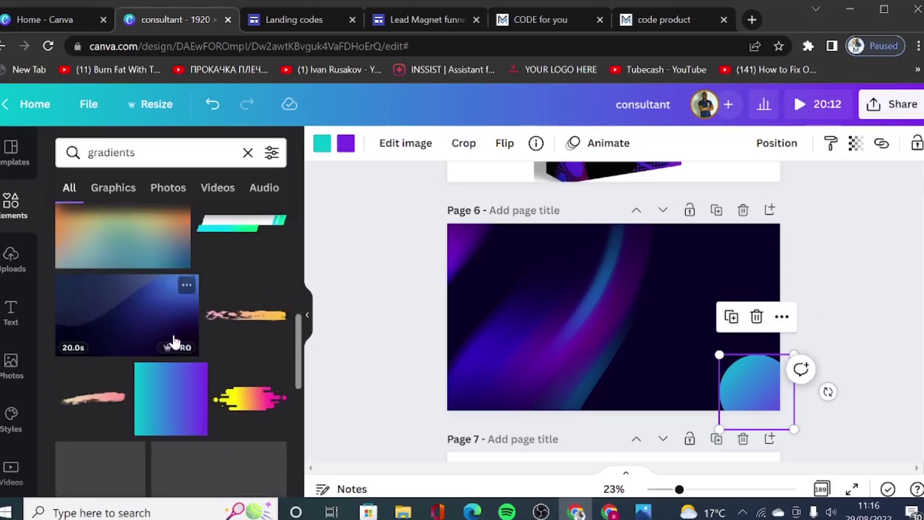
left_click_drag(135, 152, 50, 150)
type("purpl")
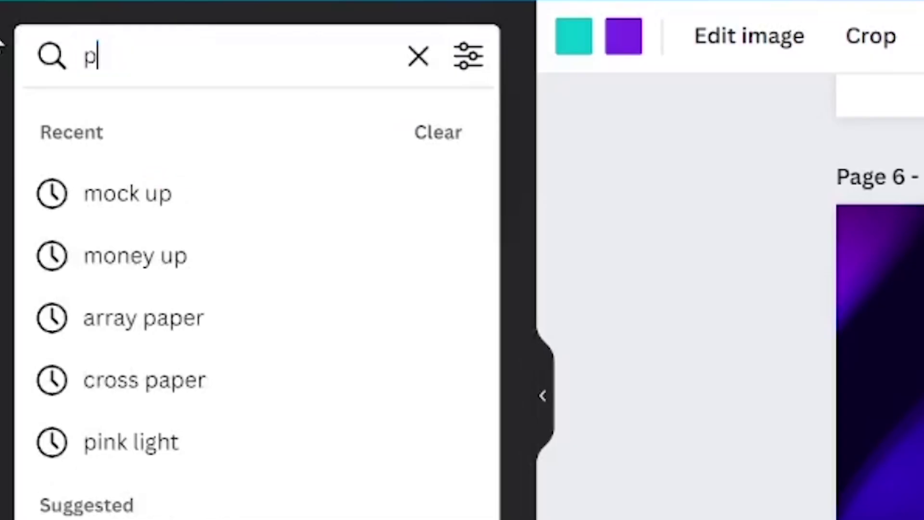
type("e light")
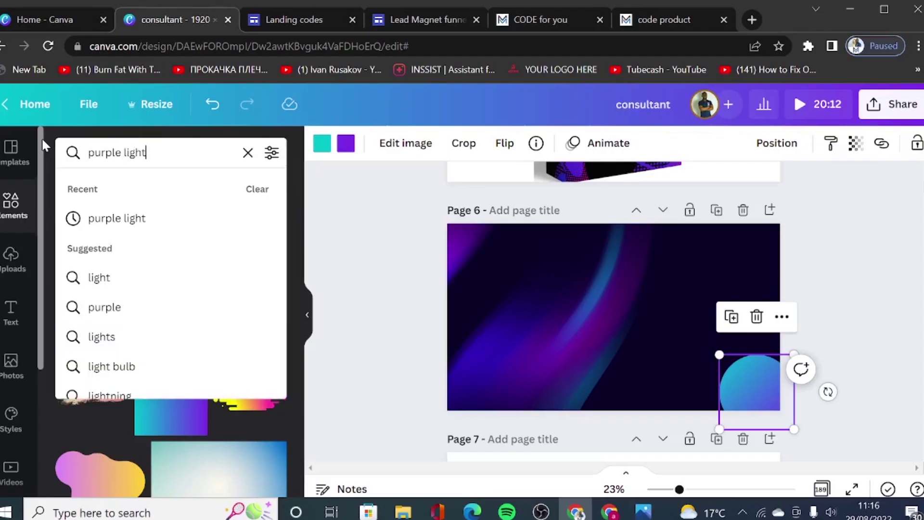
key("Return")
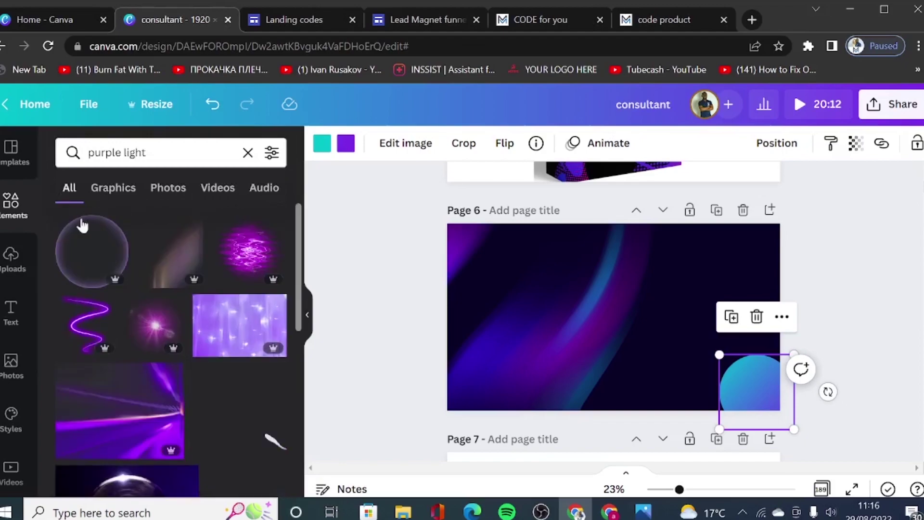
left_click(150, 252)
left_click_drag(592, 308, 735, 245)
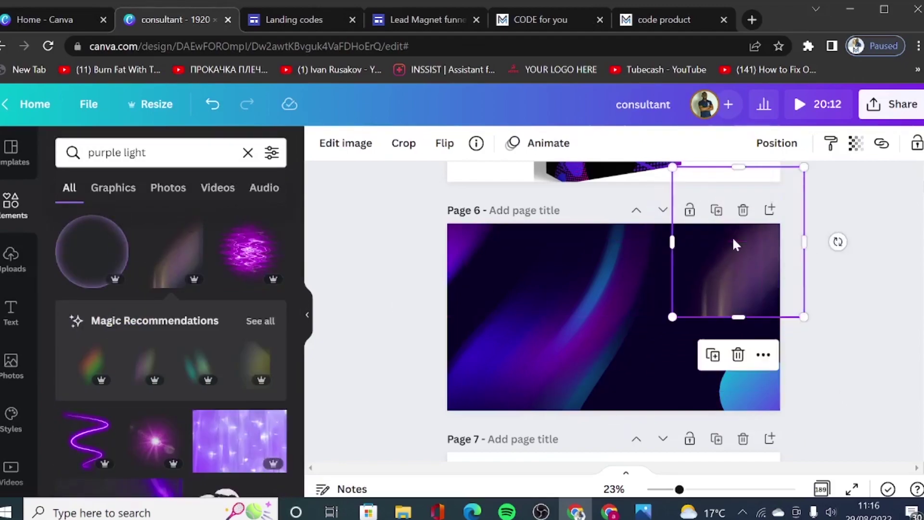
left_click(88, 463)
mouse_move(589, 302)
left_mouse_down()
mouse_move(422, 346)
mouse_move(464, 385)
mouse_move(450, 361)
left_mouse_up()
key("Escape")
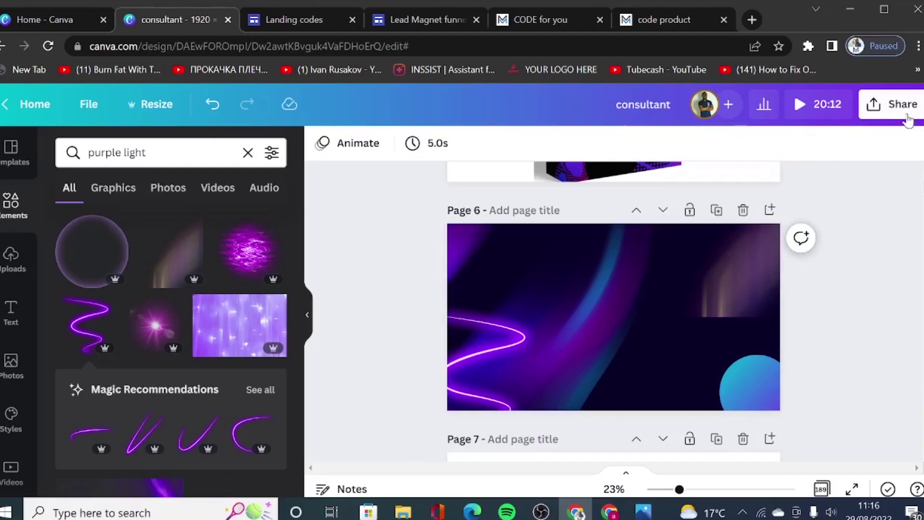
left_click(890, 104)
Step: Change the download file type from MP4 Video to PNG for all 189 pages, then return to Google Sites
scroll(891, 289, "down", 5)
left_click(891, 318)
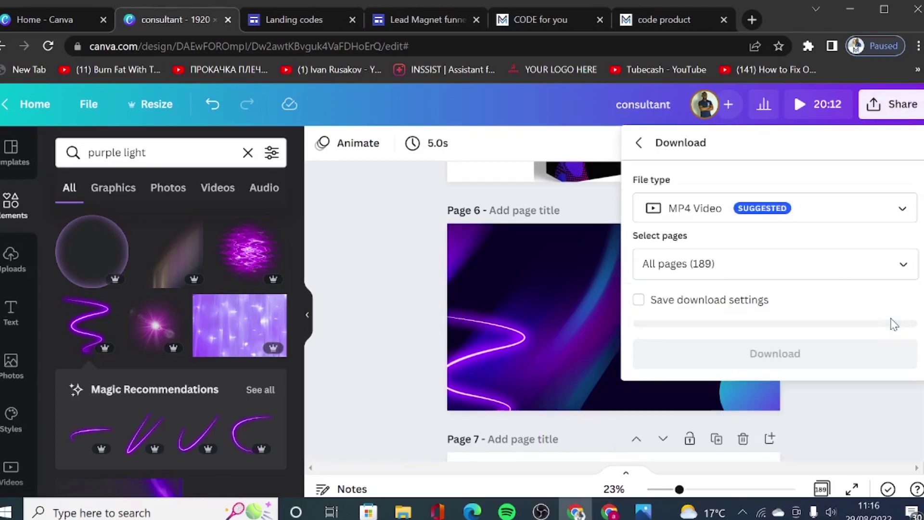
left_click(902, 207)
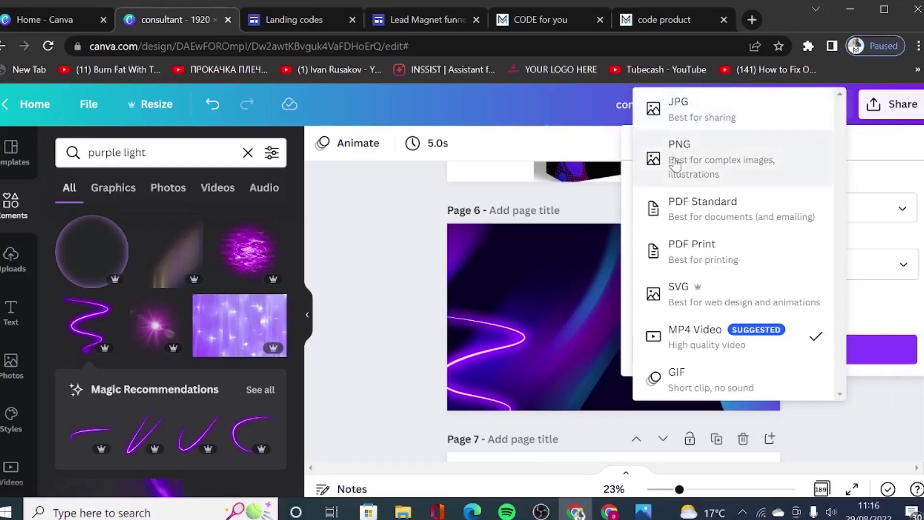
left_click(481, 149)
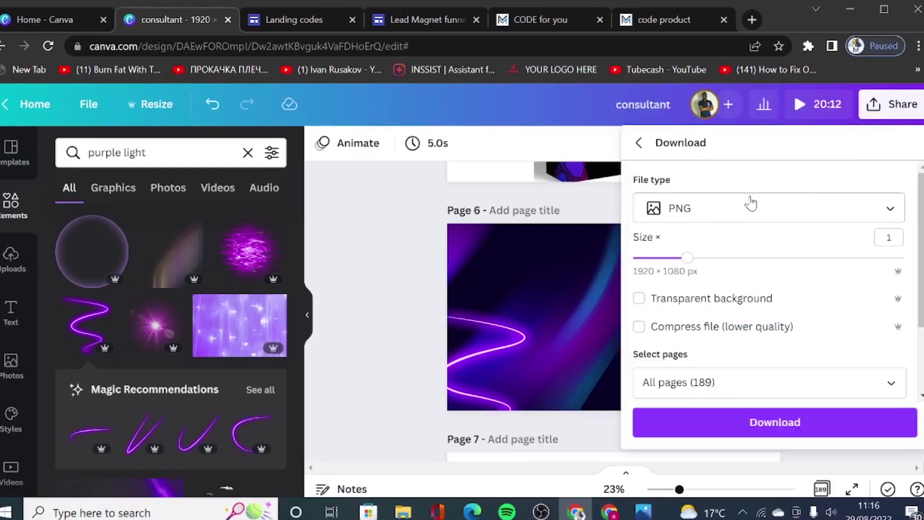
scroll(736, 211, "down", 1)
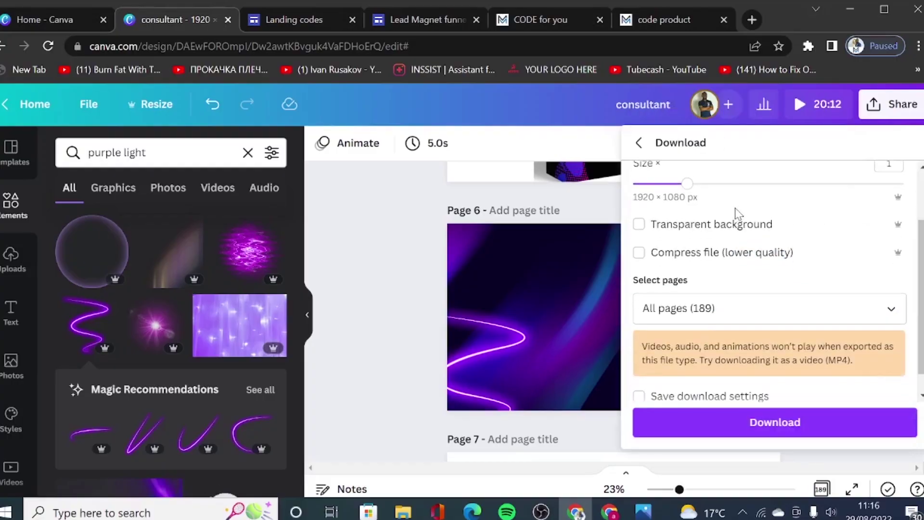
left_click(891, 311)
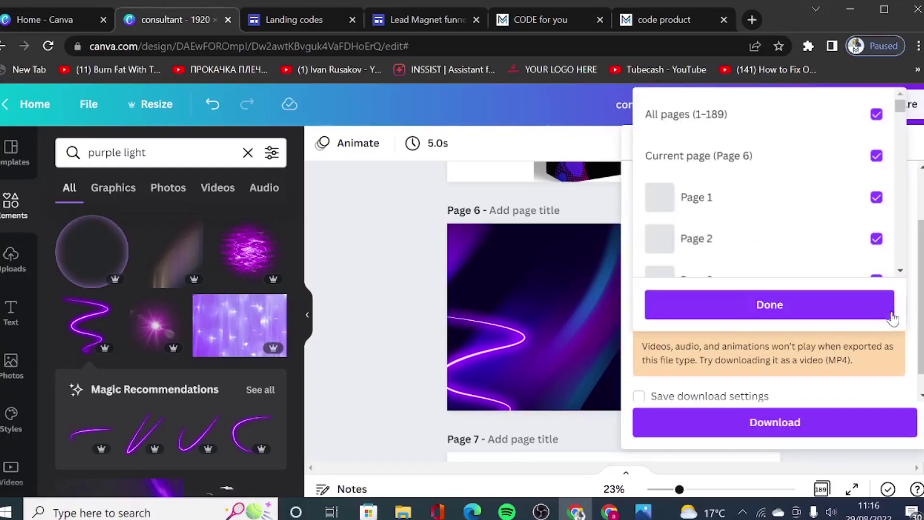
left_click(417, 221)
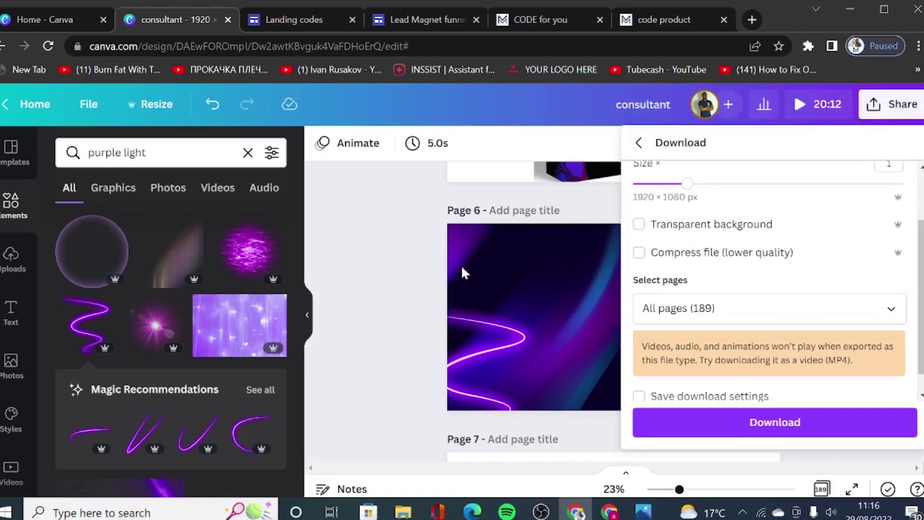
left_click(417, 24)
scroll(668, 314, "down", 2)
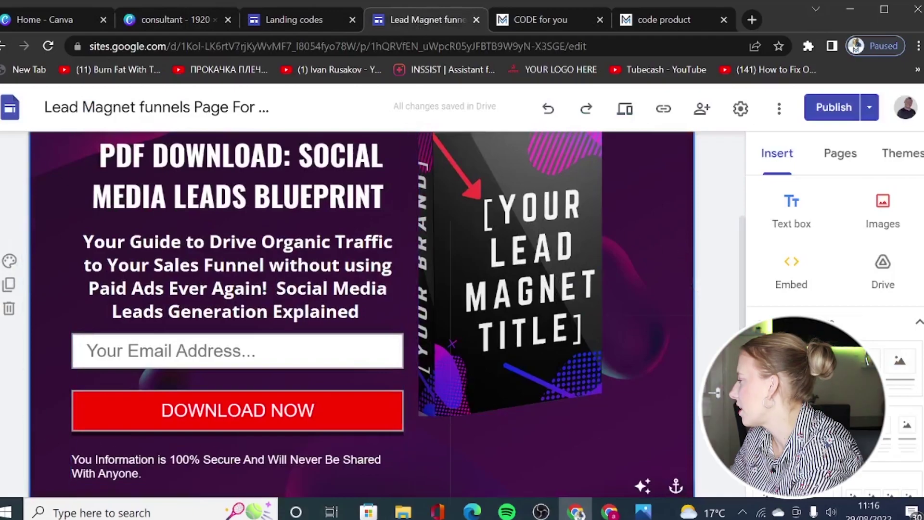
left_click(10, 261)
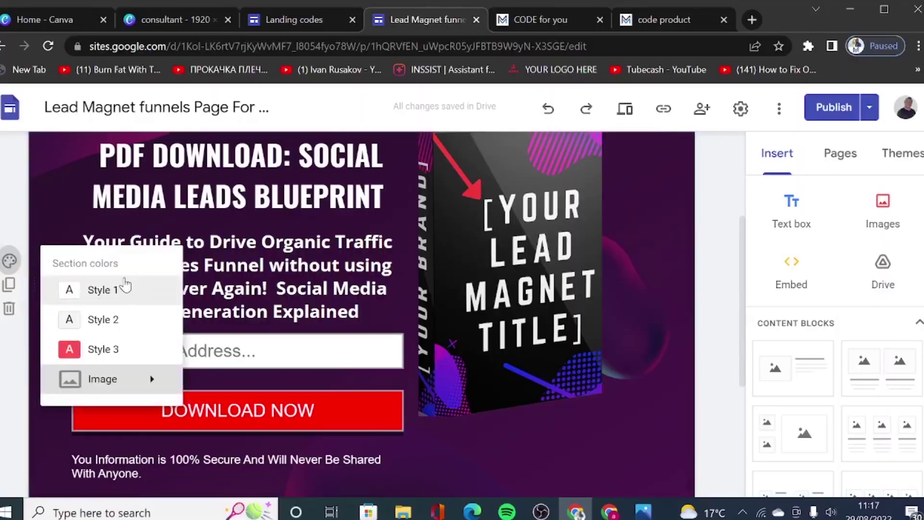
mouse_move(128, 383)
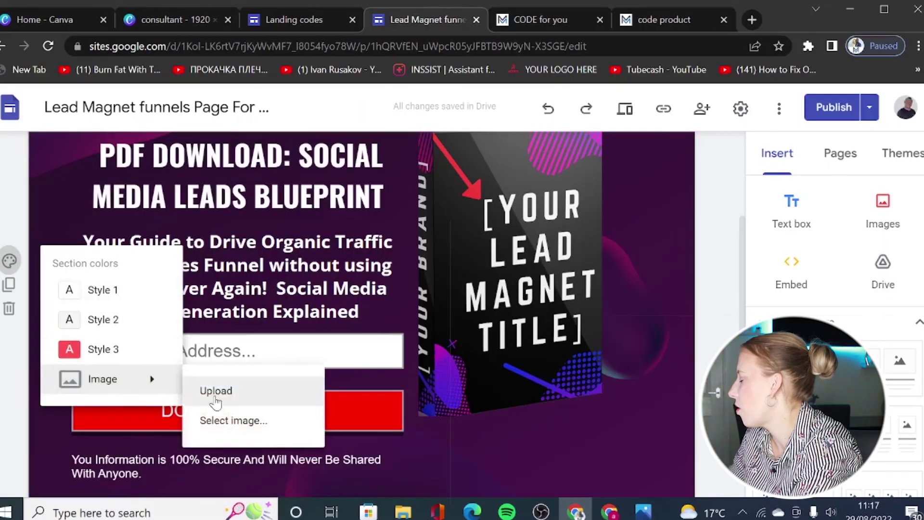
scroll(689, 281, "up", 4)
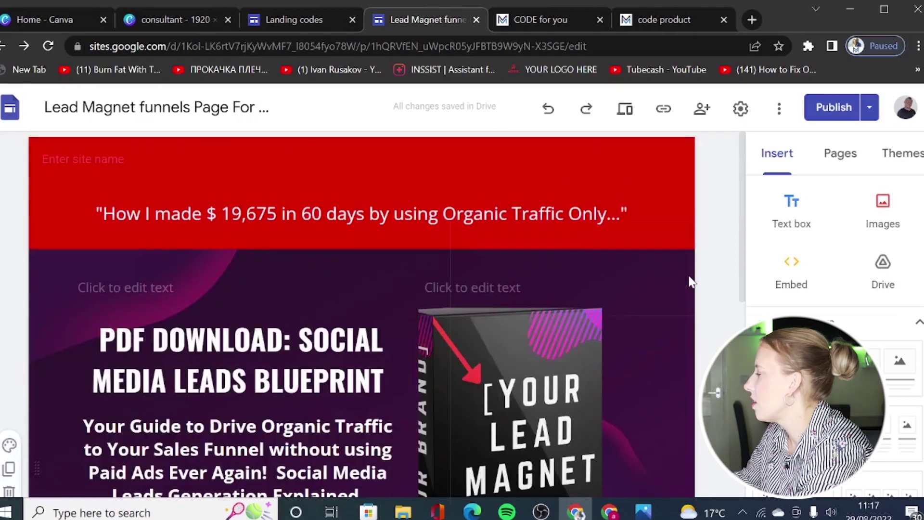
scroll(689, 282, "down", 2)
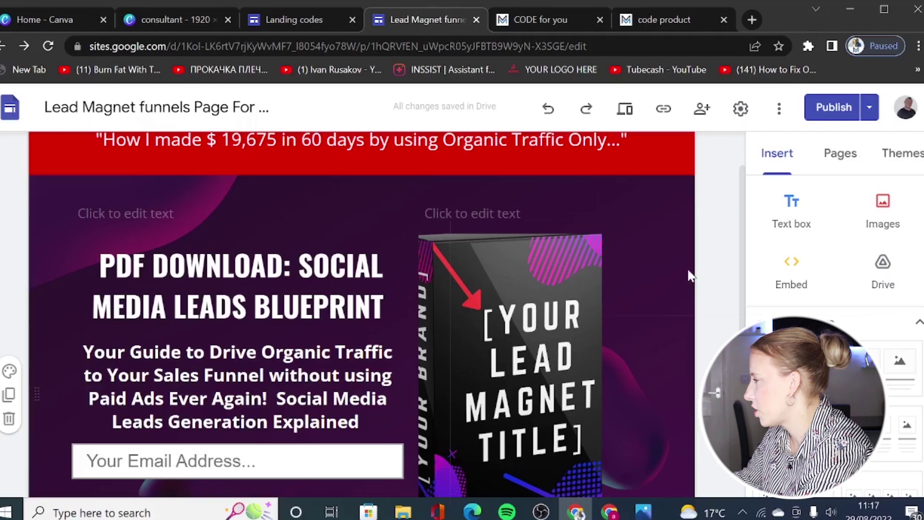
scroll(690, 272, "up", 2)
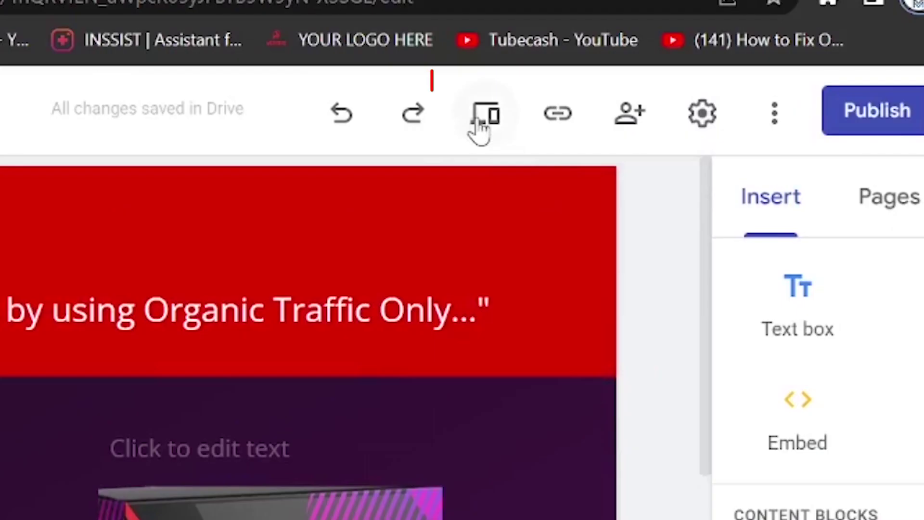
Step: Preview the landing page and scroll through it at desktop, phone and tablet widths
left_click(481, 126)
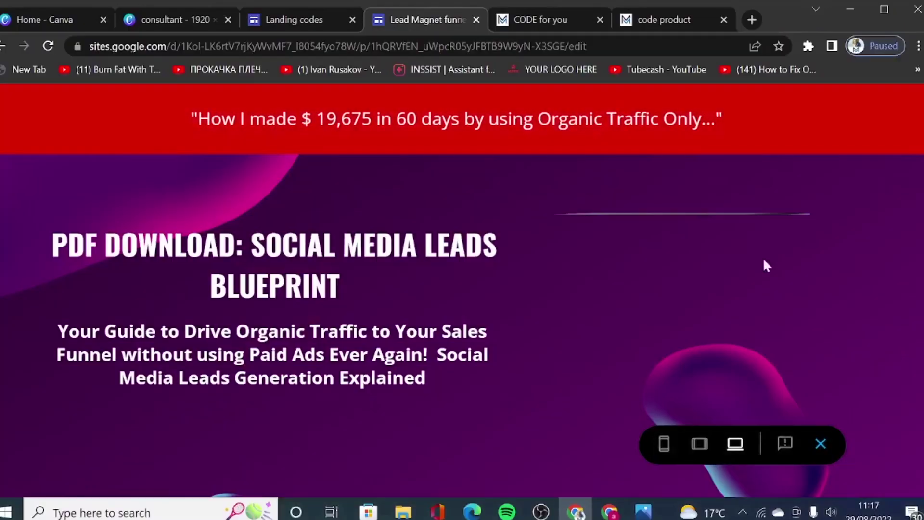
scroll(868, 406, "down", 2)
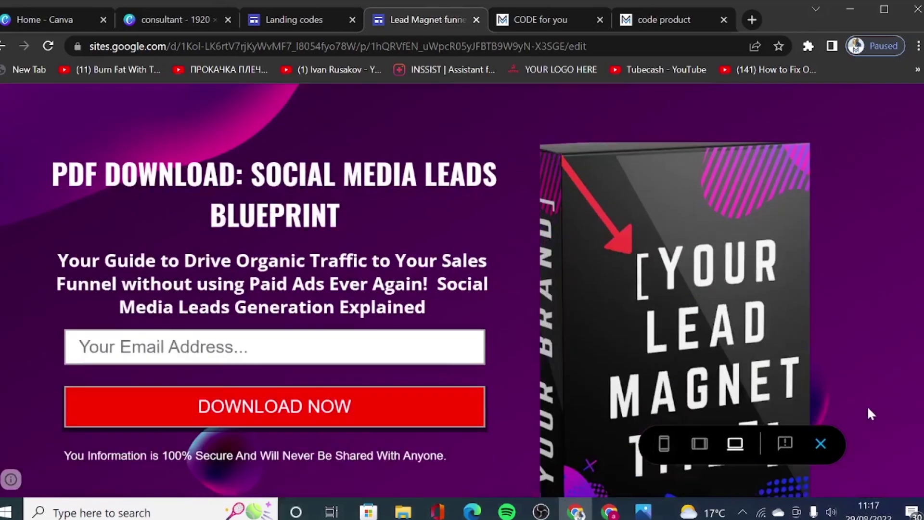
scroll(868, 406, "down", 3)
scroll(712, 496, "up", 5)
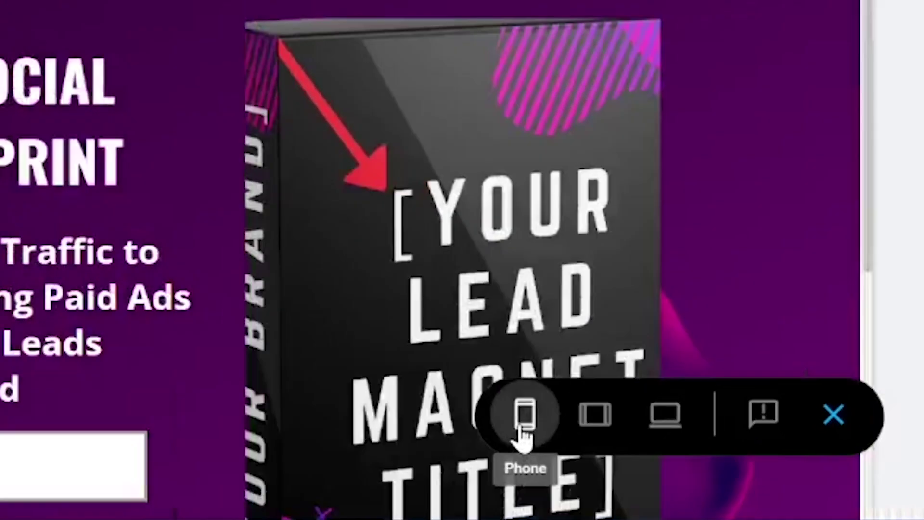
left_click(665, 444)
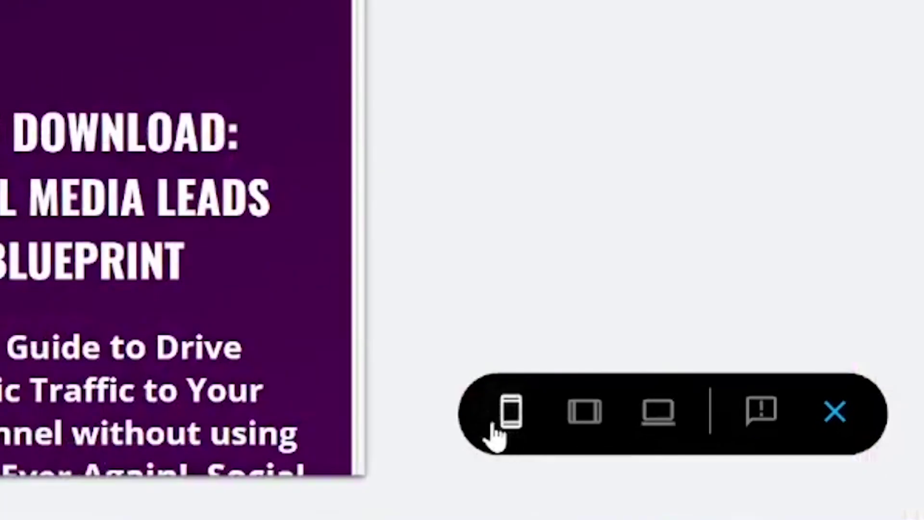
scroll(161, 271, "down", 5)
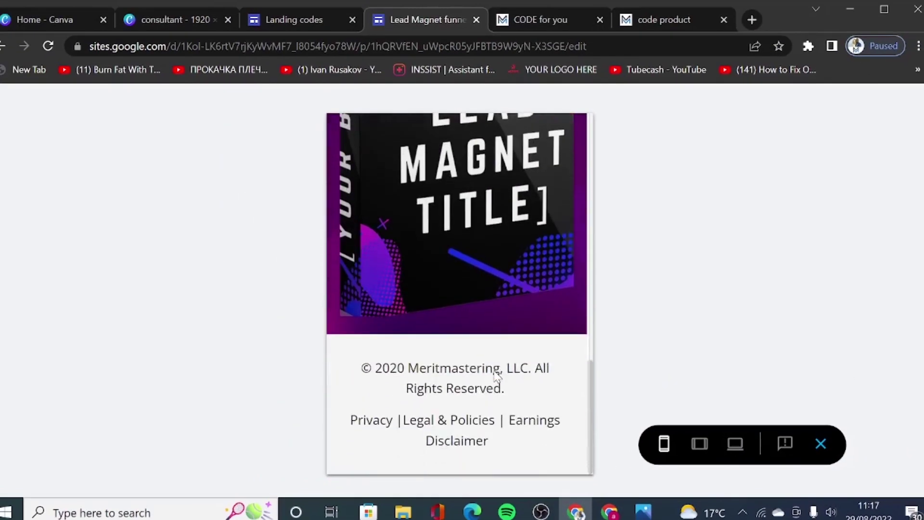
scroll(495, 376, "up", 6)
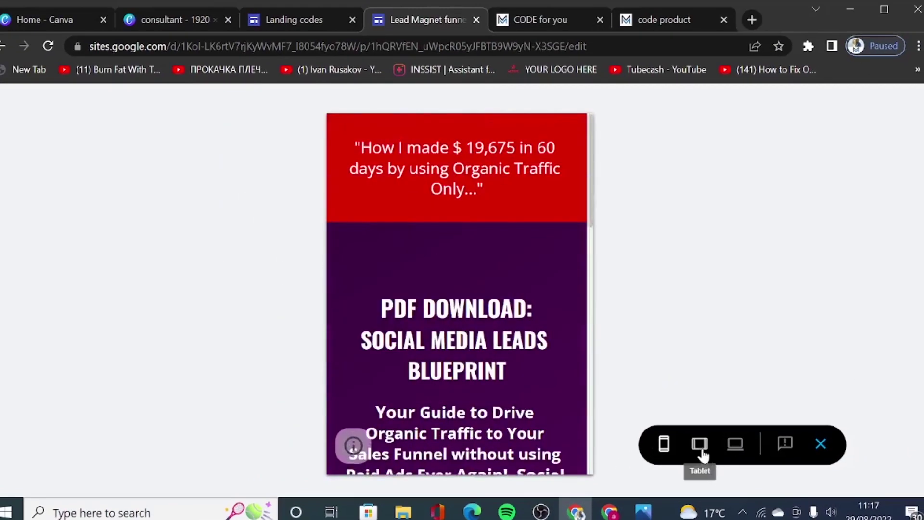
left_click(700, 443)
scroll(549, 345, "down", 6)
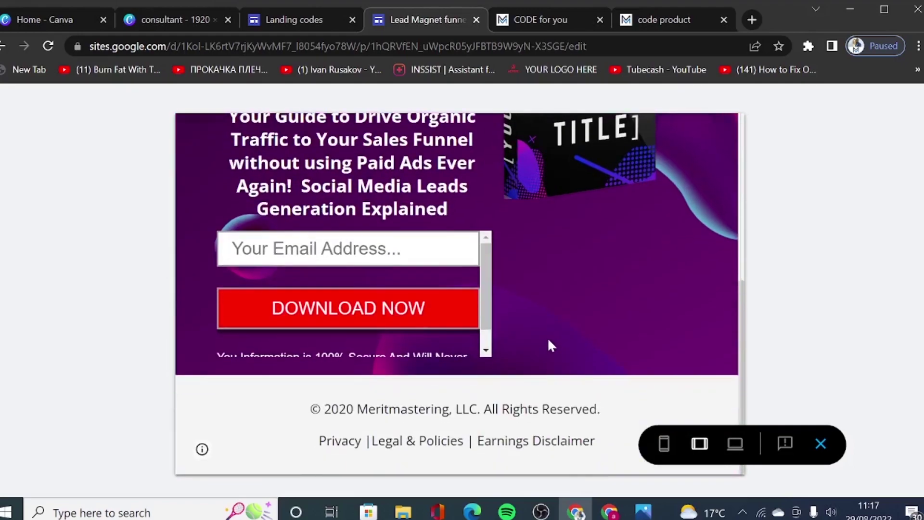
scroll(549, 341, "up", 6)
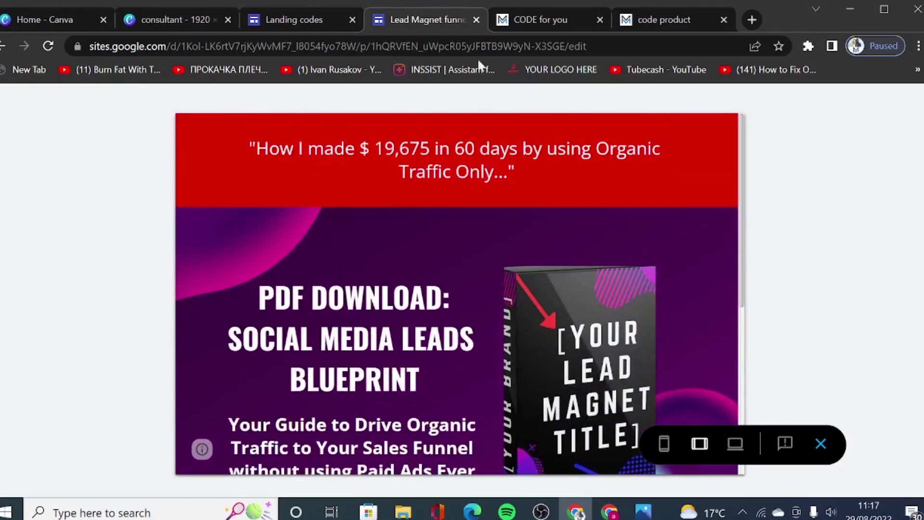
Step: Exit preview and publish the updated landing page from the Review changes screen
left_click(821, 444)
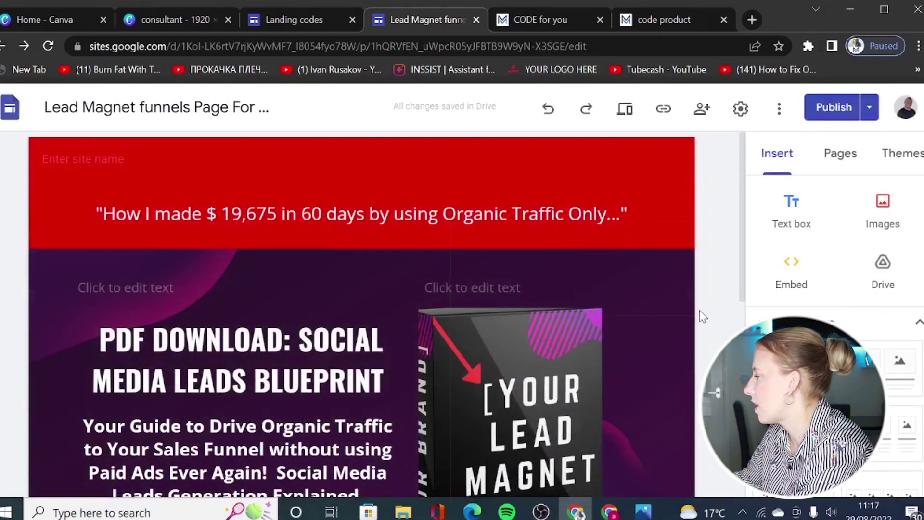
scroll(705, 290, "down", 3)
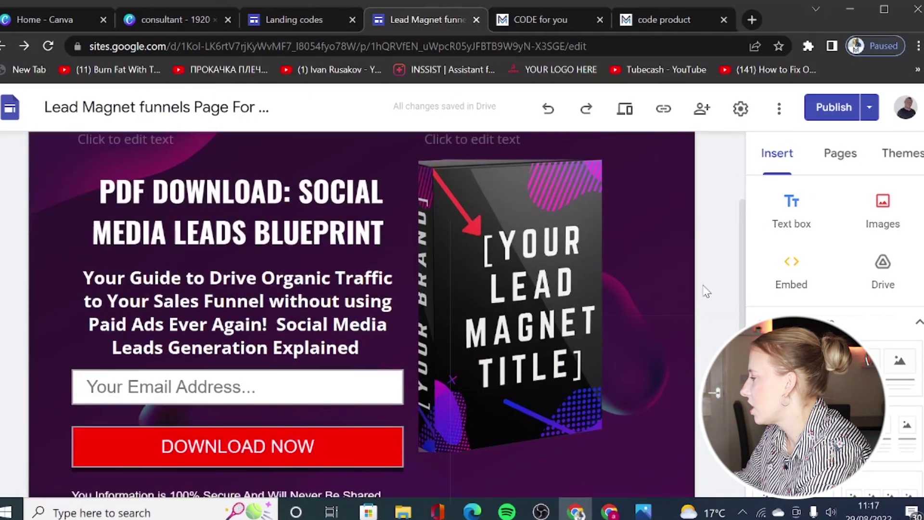
left_click(833, 107)
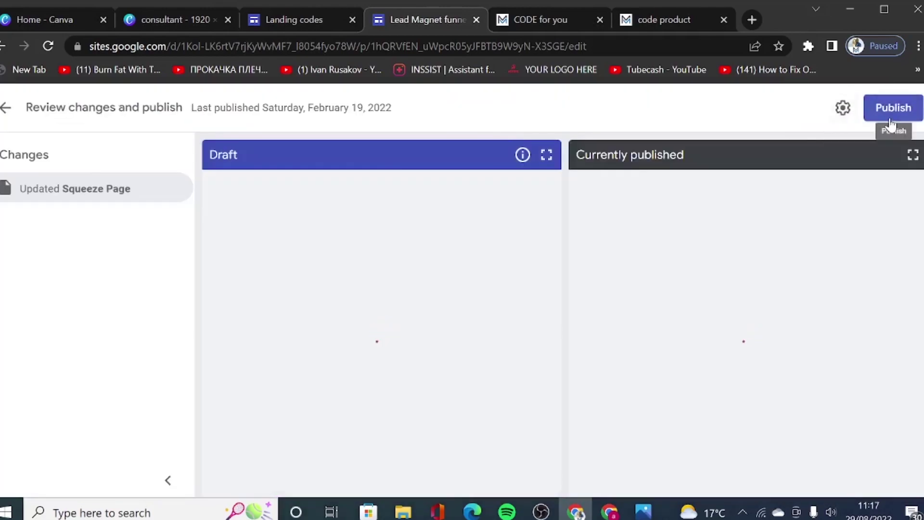
left_click(899, 105)
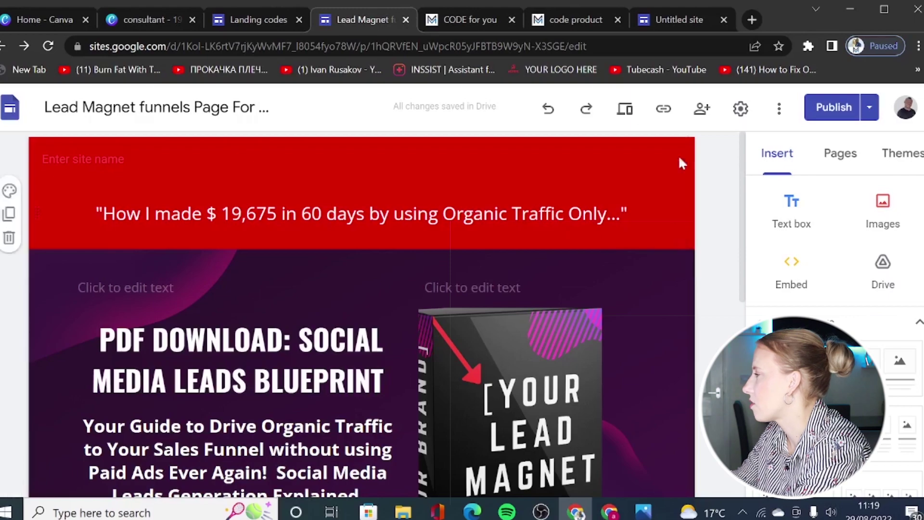
Step: In the untitled site's publish settings, enter 'pagexamplee' as the web address
left_click(684, 21)
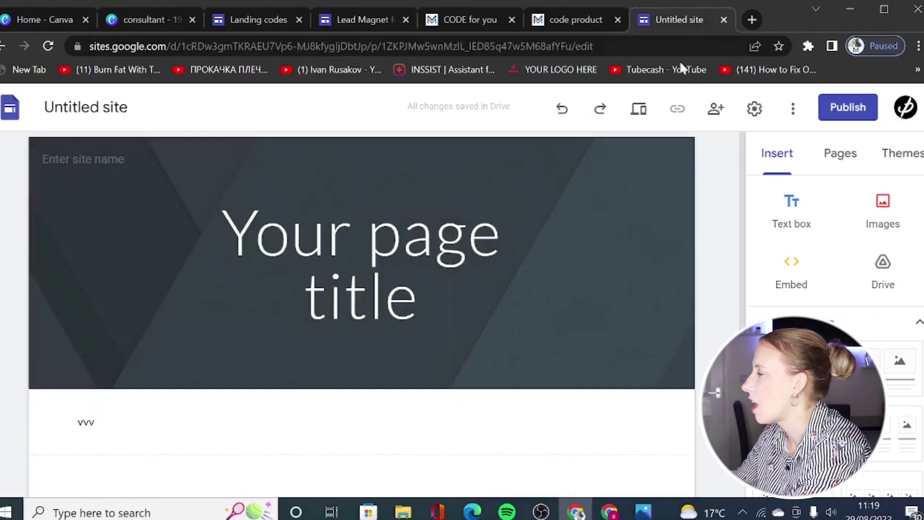
left_click(838, 108)
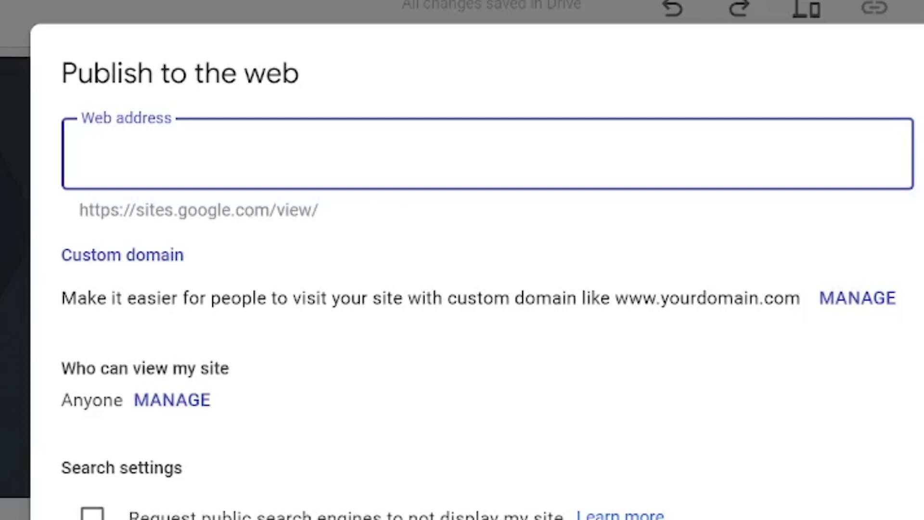
type("pagexamplee")
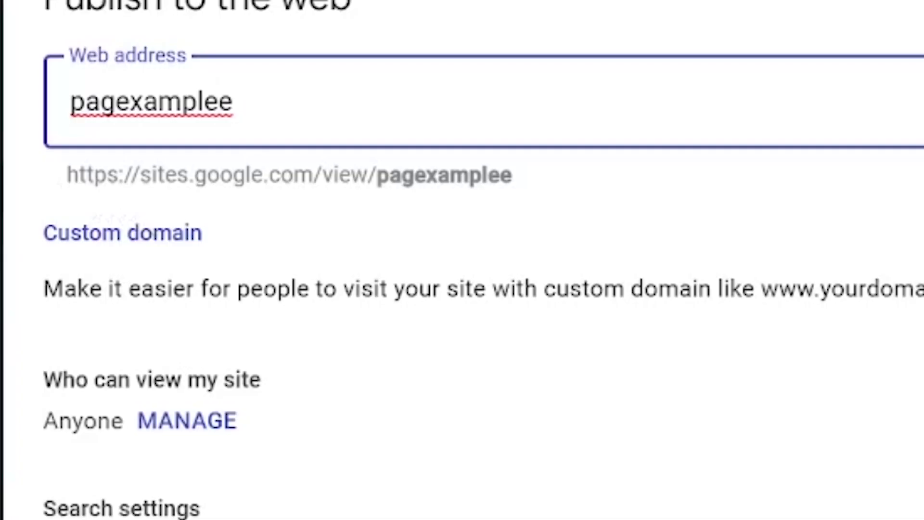
left_click_drag(223, 224, 436, 224)
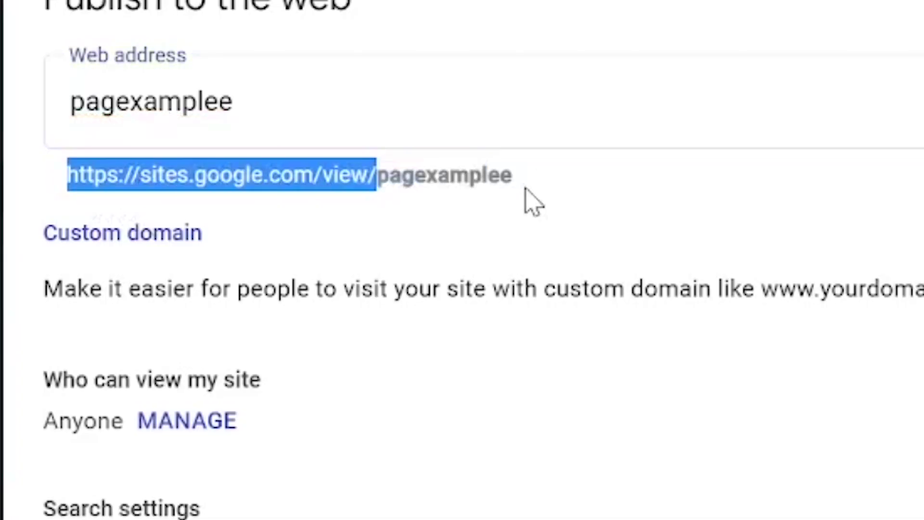
left_click_drag(526, 189, 527, 190)
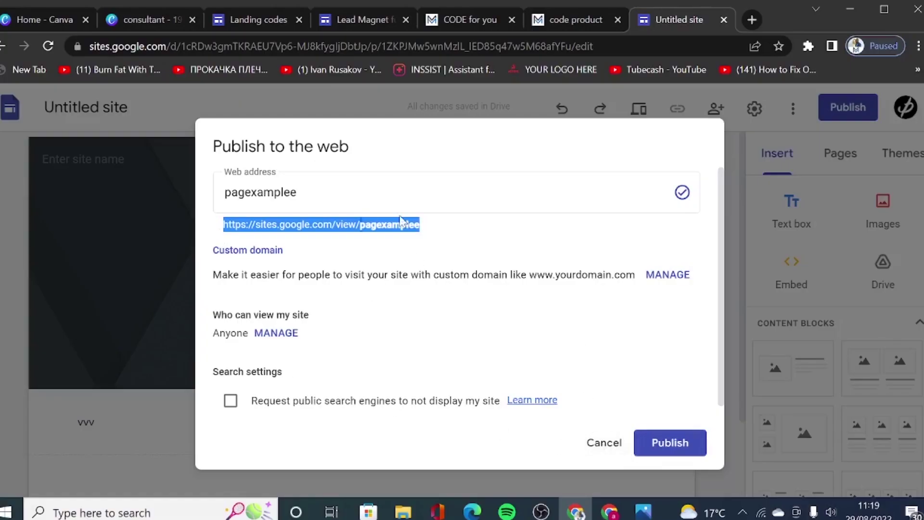
Step: Close the Publish dialog and start setup under Settings > Custom domains
key("Escape")
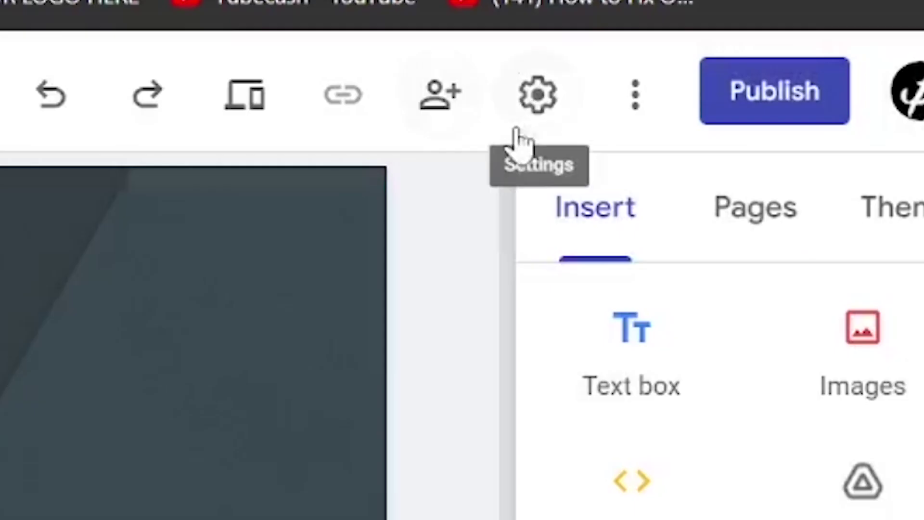
left_click(754, 109)
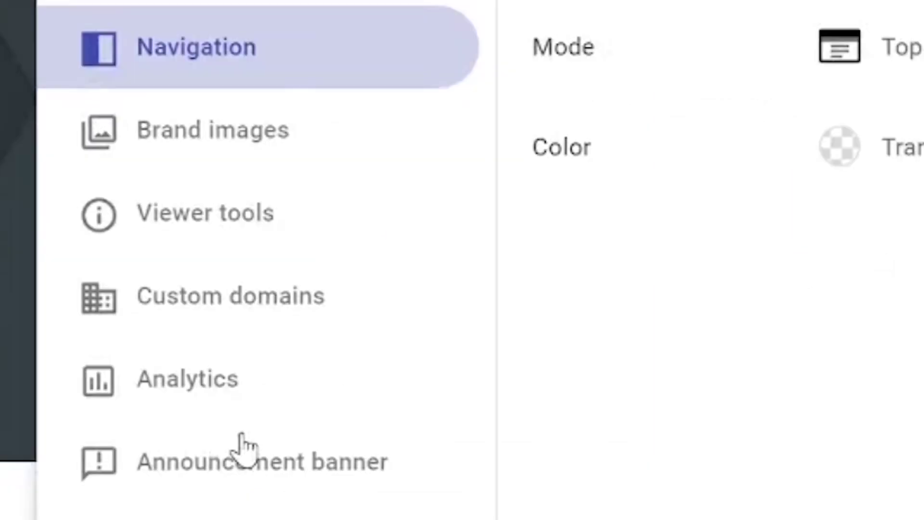
left_click(283, 318)
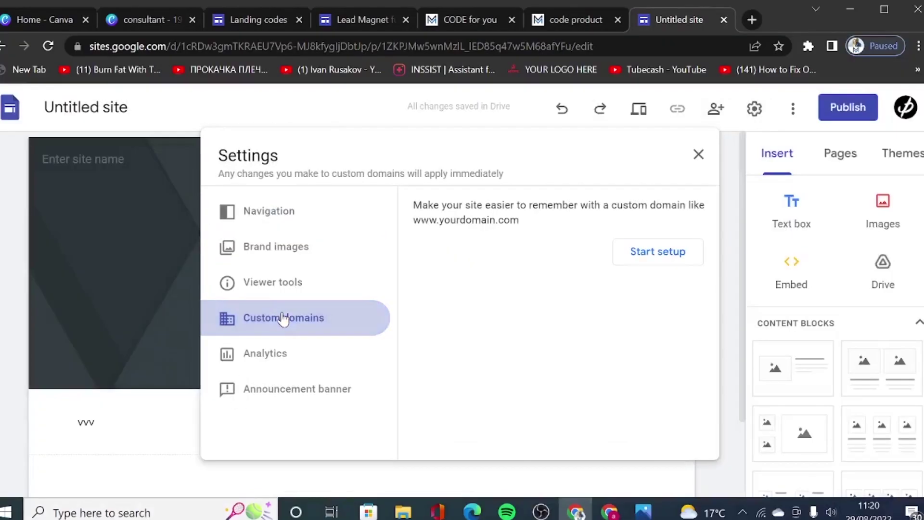
left_click(654, 259)
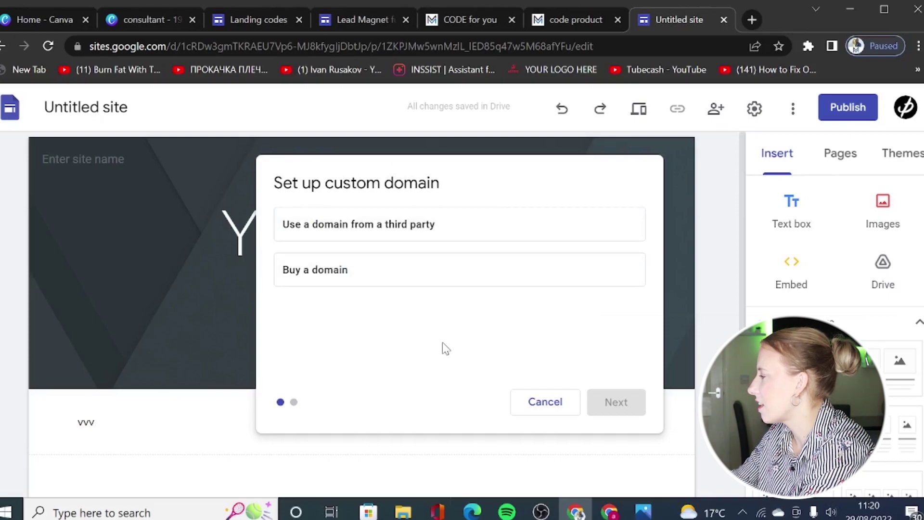
Step: Review the Lead Magnet landing page and the image showing its link
key("ctrl+4")
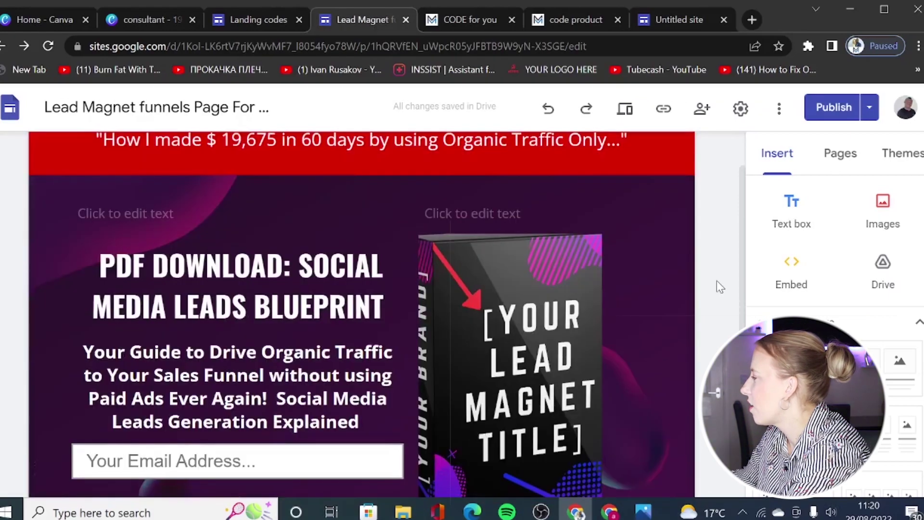
scroll(717, 281, "up", 2)
scroll(551, 227, "down", 3)
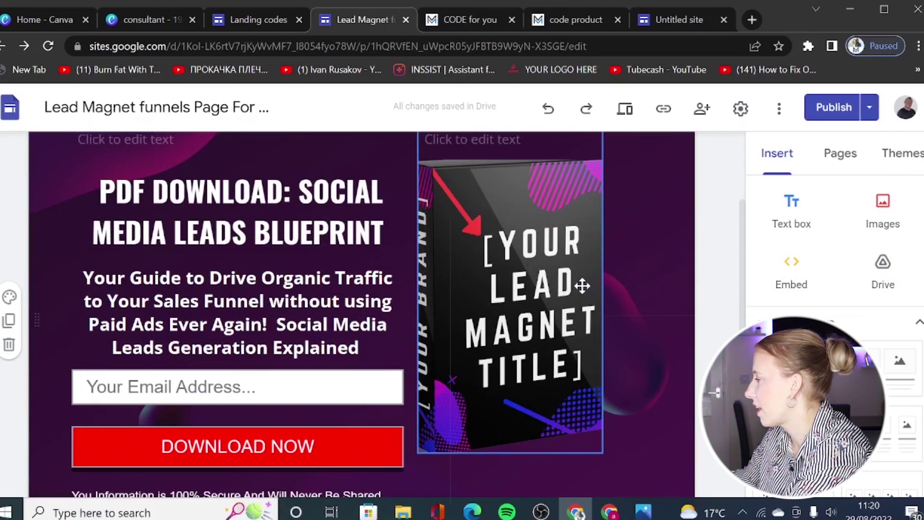
scroll(160, 337, "down", 2)
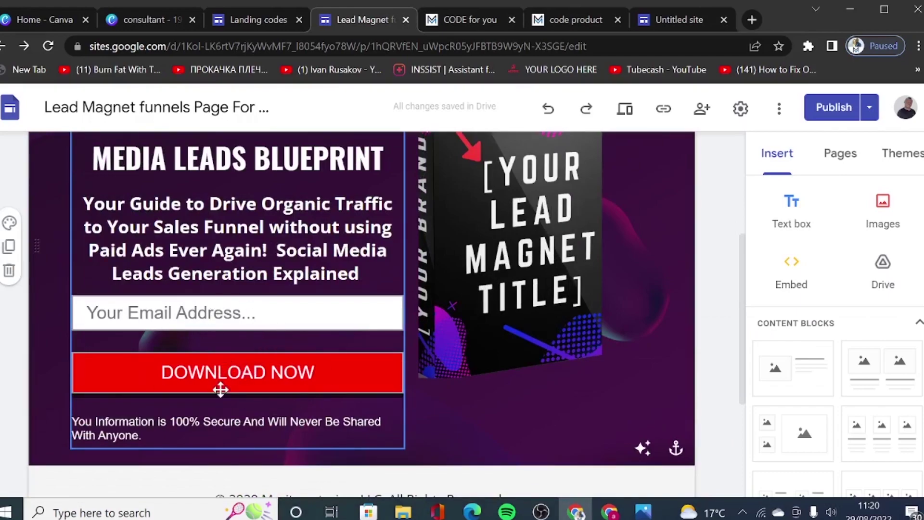
key("alt+Tab")
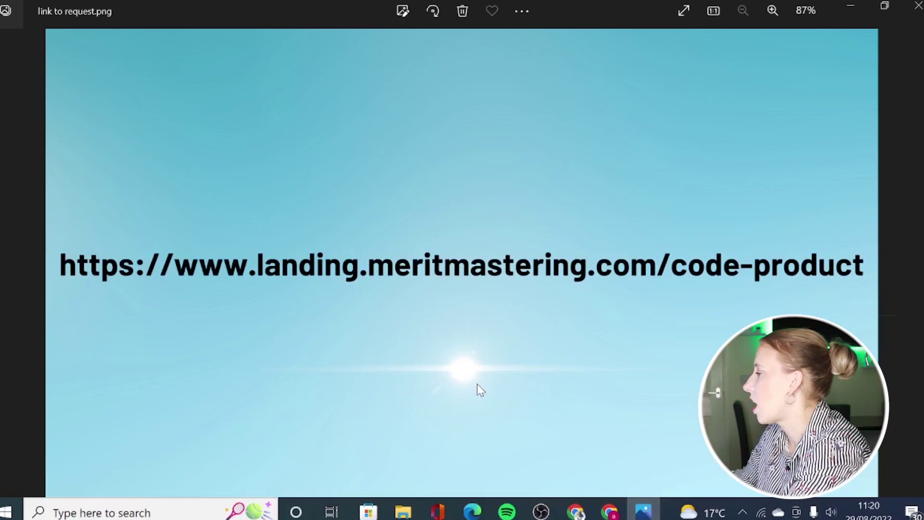
left_click(849, 3)
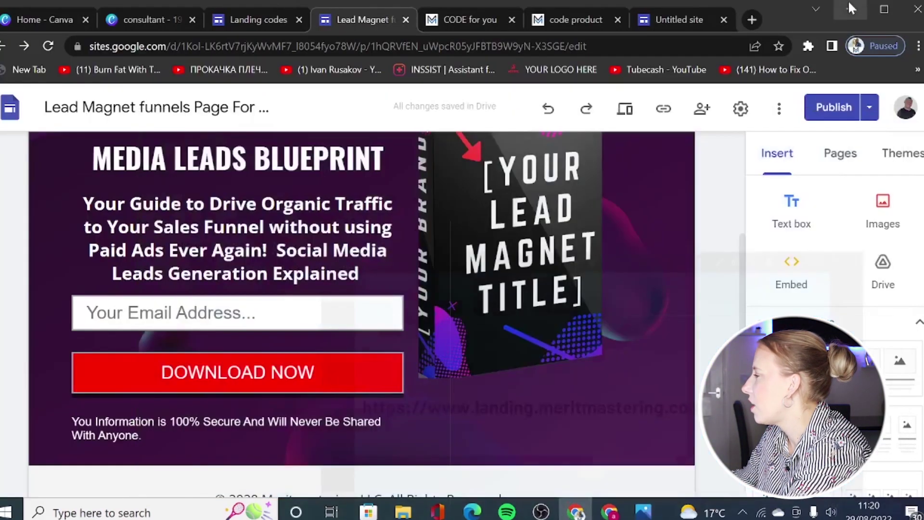
Step: View the code product page, then scroll CODE for you to its SUBSCRIBE FORMS section
left_click(565, 20)
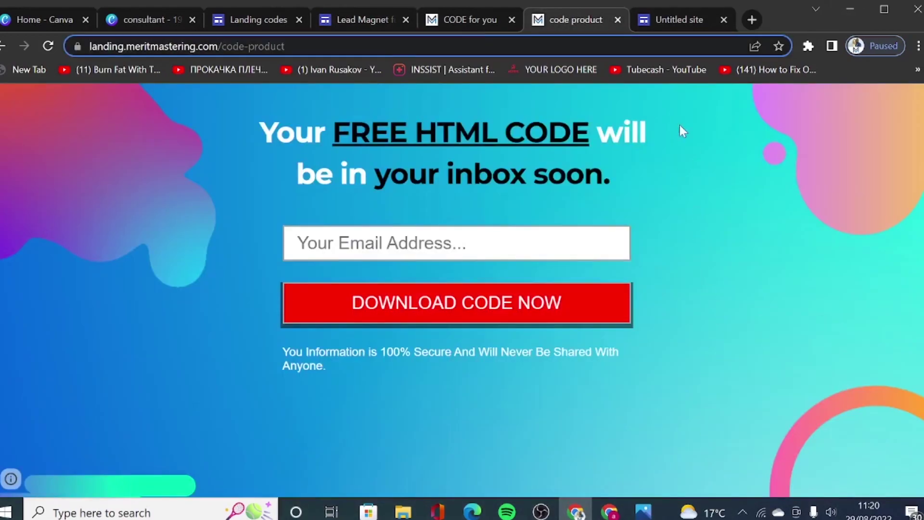
left_click(446, 18)
scroll(840, 318, "up", 10)
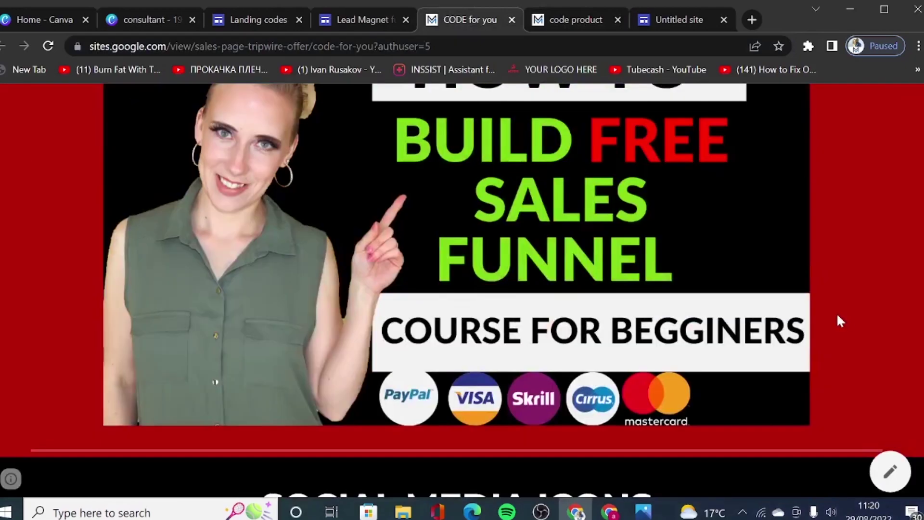
scroll(840, 320, "up", 15)
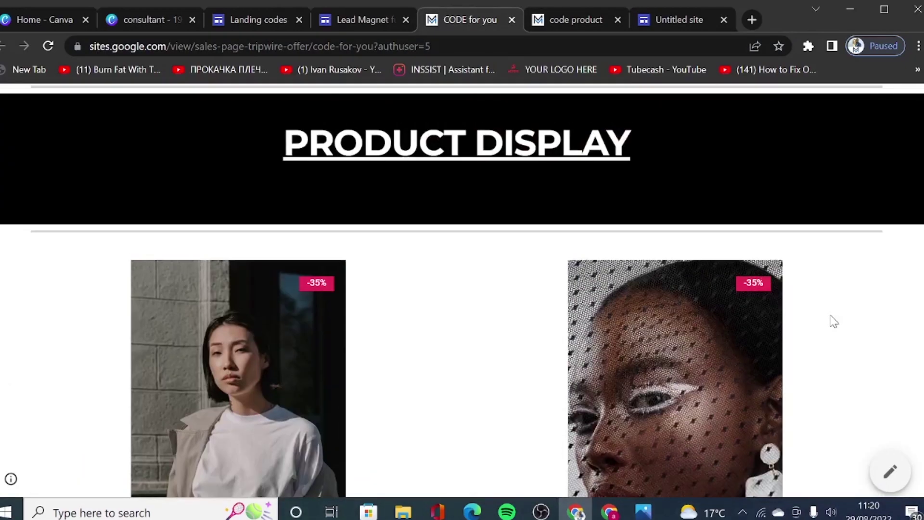
scroll(831, 320, "up", 10)
scroll(832, 313, "down", 4)
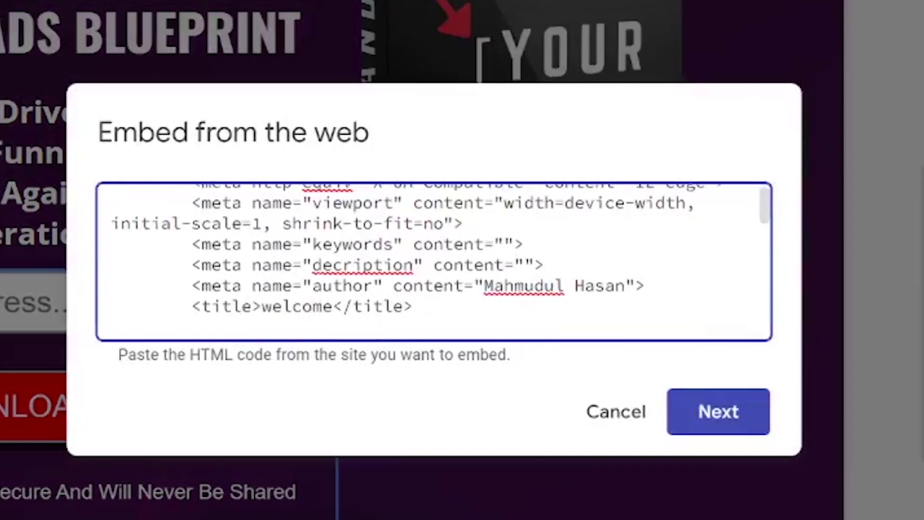
Step: Review the opt-in form's embedded HTML code, then cancel the Embed from the web dialog unchanged
scroll(433, 262, "down", 10)
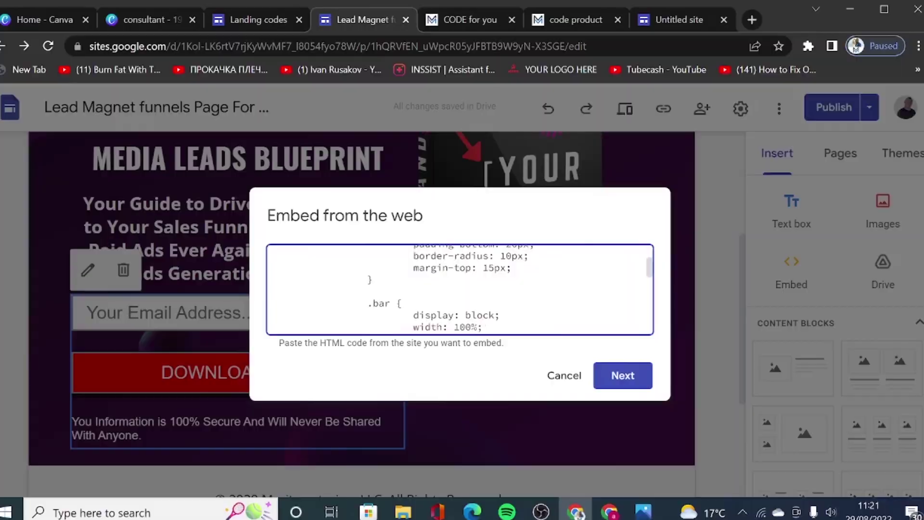
scroll(460, 289, "down", 10)
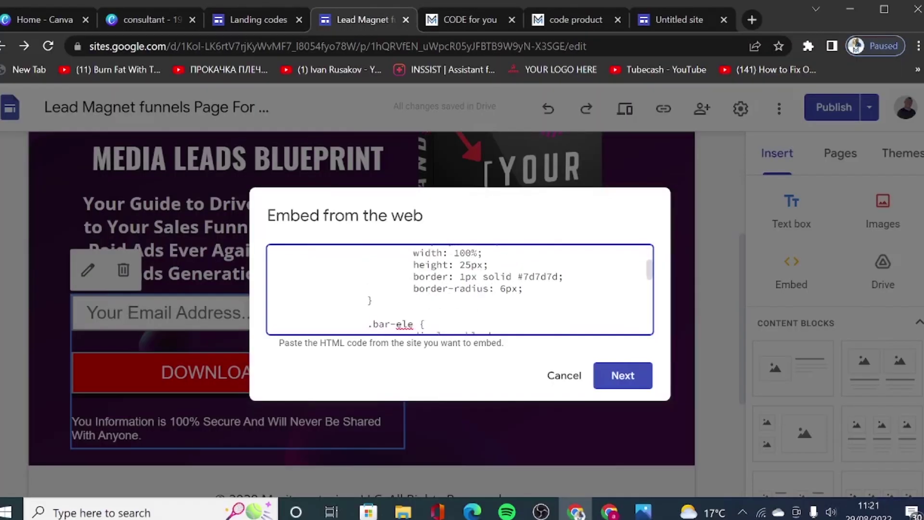
scroll(459, 289, "down", 10)
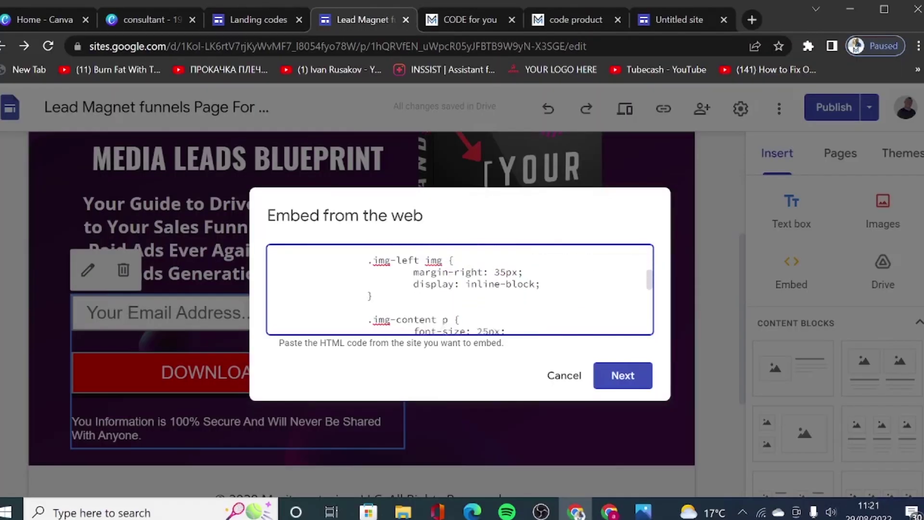
scroll(459, 288, "down", 3)
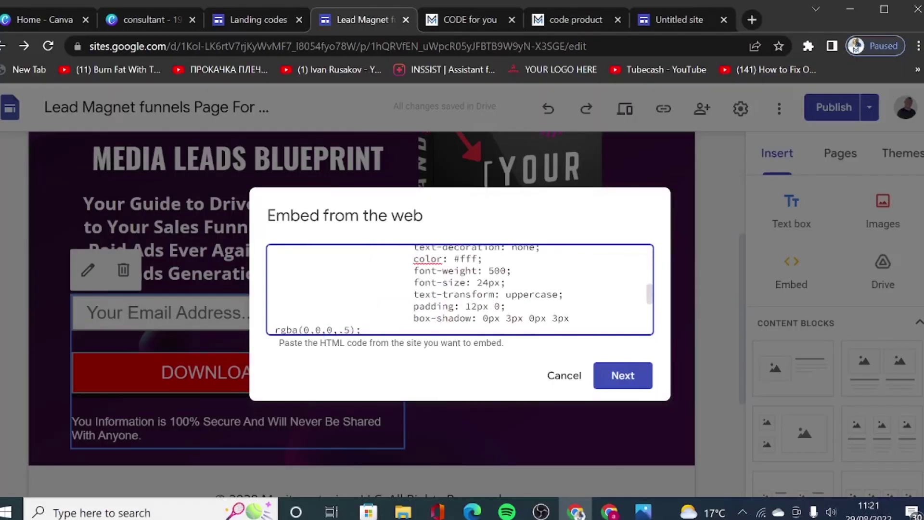
scroll(459, 289, "down", 3)
scroll(460, 289, "up", 4)
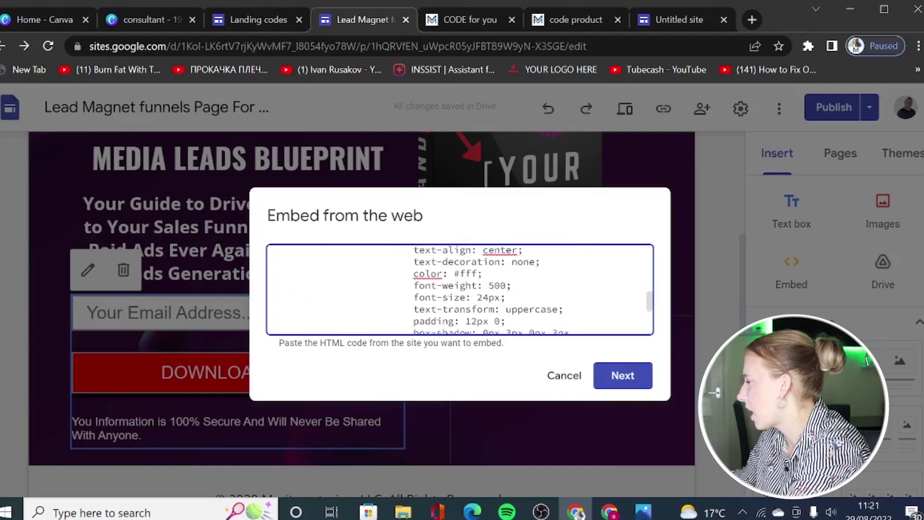
scroll(460, 289, "down", 12)
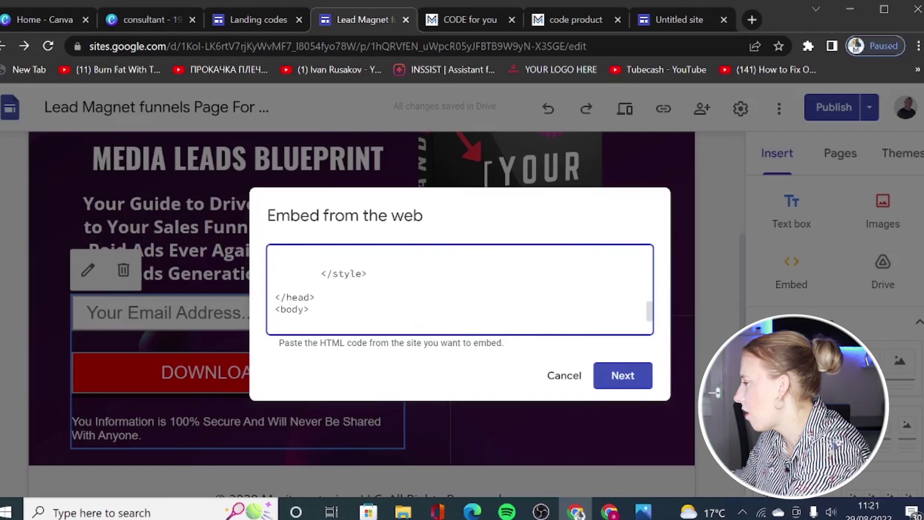
scroll(460, 288, "down", 4)
scroll(460, 289, "up", 2)
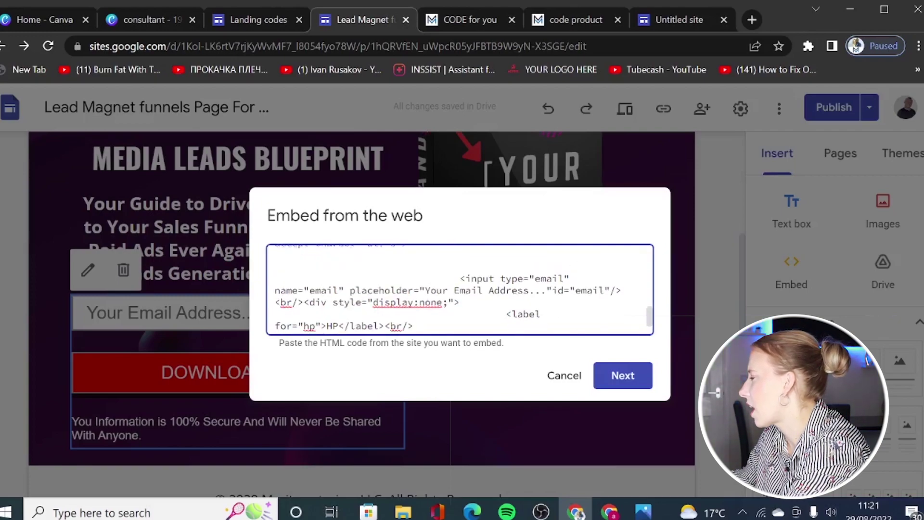
scroll(460, 289, "down", 5)
scroll(460, 289, "down", 3)
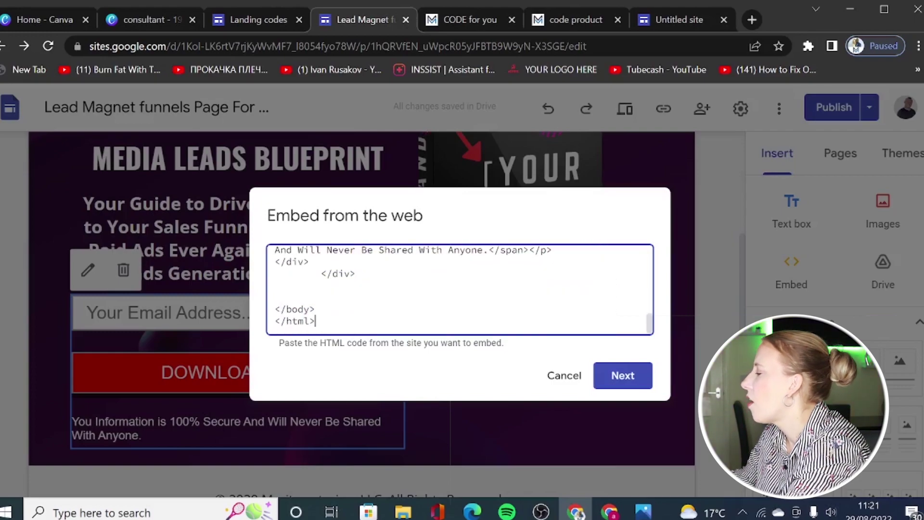
left_click(573, 380)
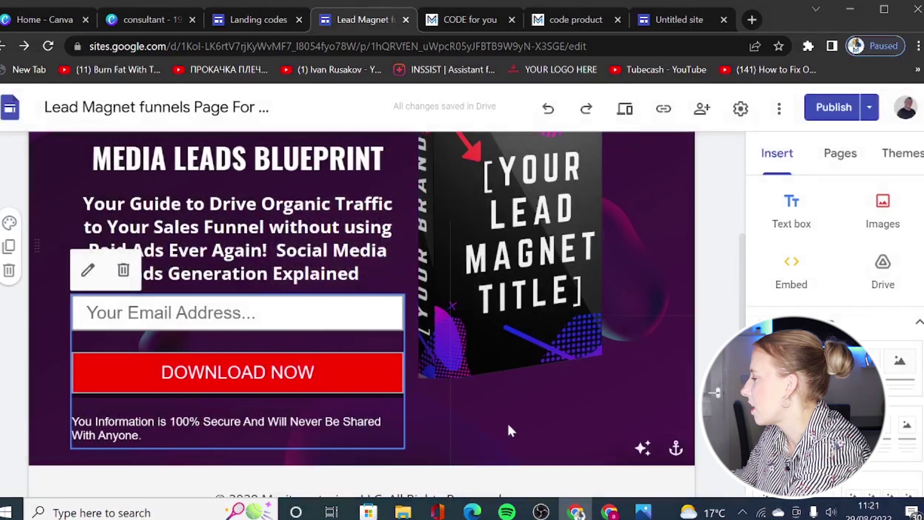